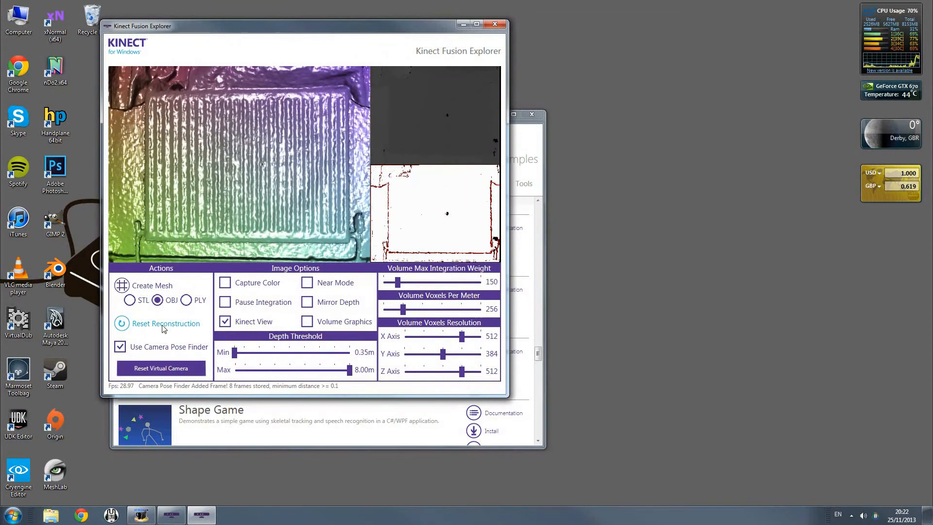
- Reset the Kinect reconstruction, rescan the radiator and save the mesh in OBJ format as BaseScanRadiator, overwriting the existing file
{"action": "left_click", "coordinate": [164, 324]}
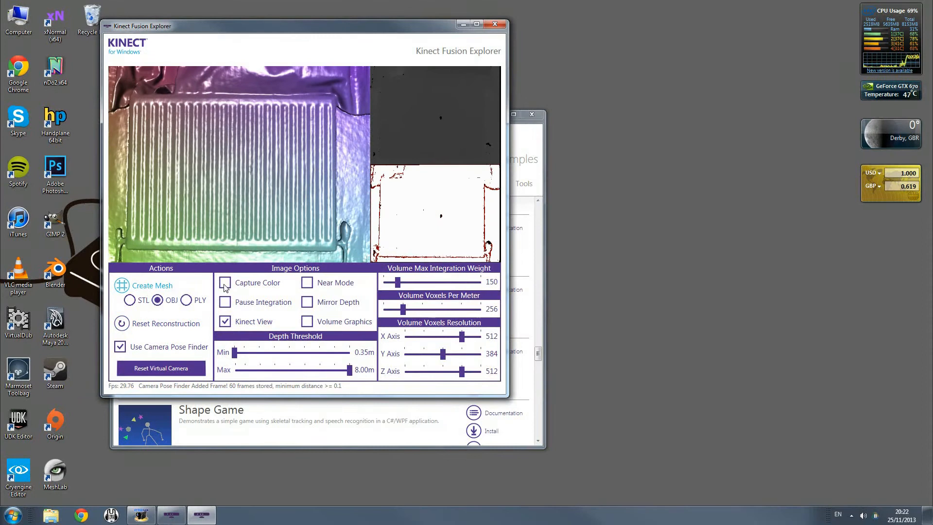
{"action": "left_click", "coordinate": [227, 117]}
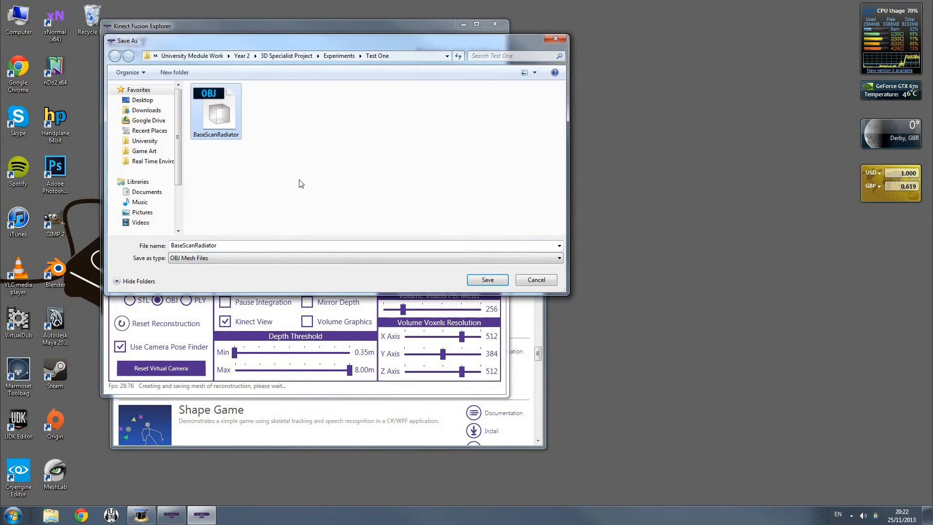
{"action": "left_click", "coordinate": [500, 281]}
{"action": "left_click", "coordinate": [505, 298]}
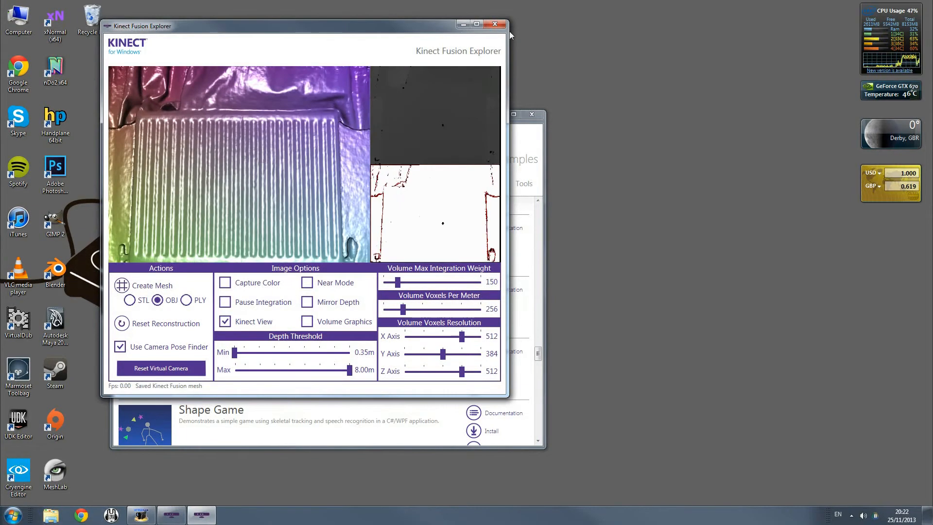
- Open MeshLab and import BaseScanRadiator from the Test One folder under 3D Specialist Project, Experiments
{"action": "double_click", "coordinate": [61, 469]}
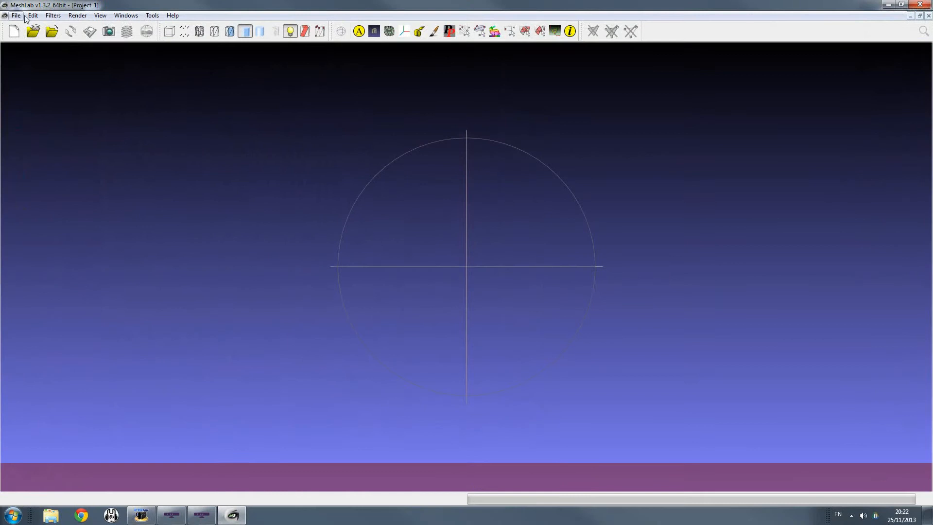
{"action": "left_click", "coordinate": [22, 16]}
{"action": "left_click", "coordinate": [42, 89]}
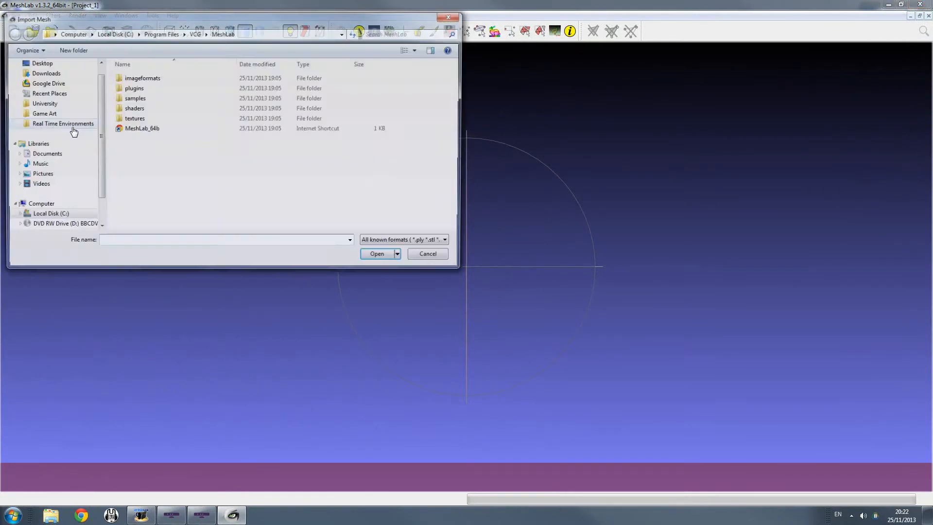
{"action": "left_click", "coordinate": [43, 103]}
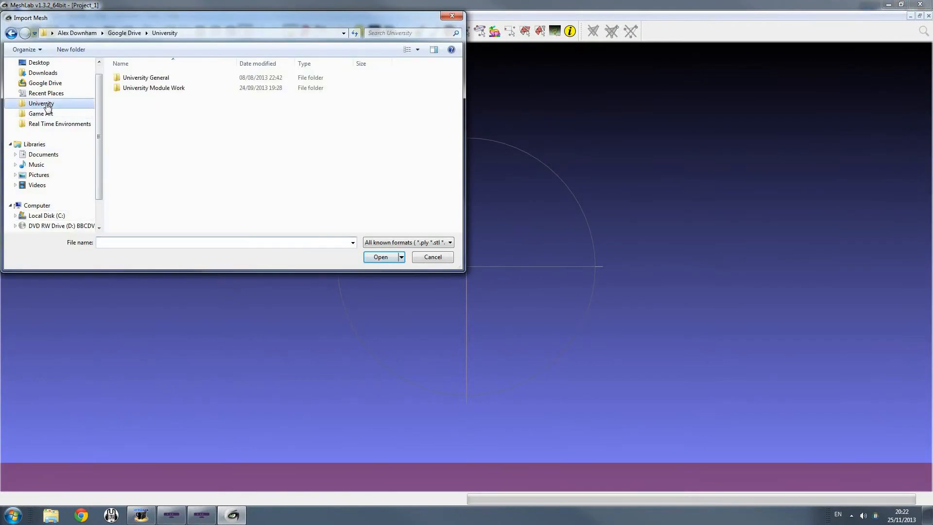
{"action": "double_click", "coordinate": [143, 88]}
{"action": "double_click", "coordinate": [142, 88]}
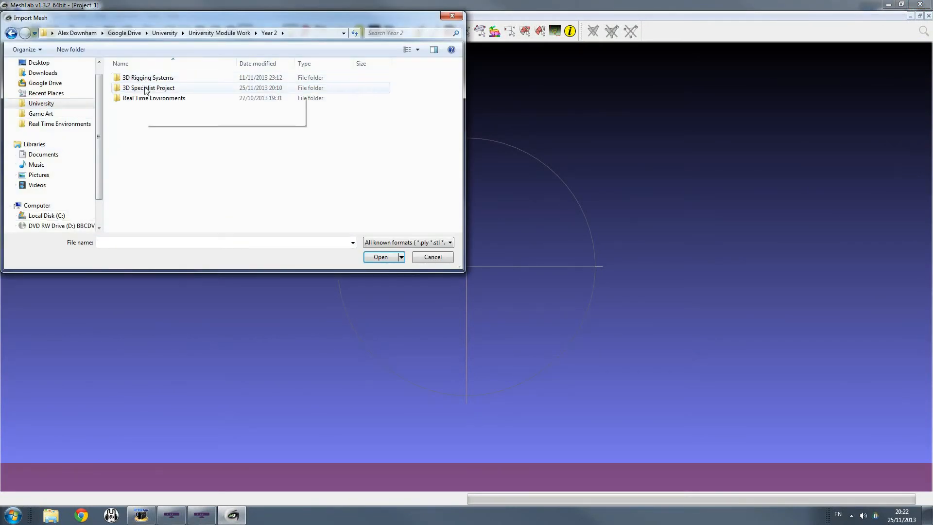
{"action": "double_click", "coordinate": [144, 88]}
{"action": "double_click", "coordinate": [139, 78]}
{"action": "double_click", "coordinate": [136, 78]}
{"action": "double_click", "coordinate": [138, 80]}
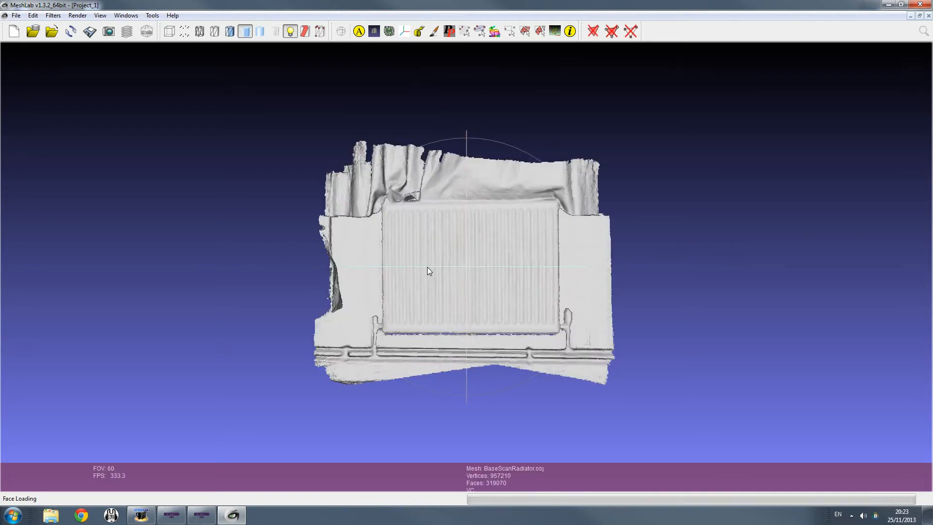
- Display the radiator scan with smooth shading and view it straight from the front in orthographic projection
{"action": "scroll", "coordinate": [464, 289], "scroll_direction": "up", "scroll_amount": 5}
{"action": "scroll", "coordinate": [471, 295], "scroll_direction": "down", "scroll_amount": 3}
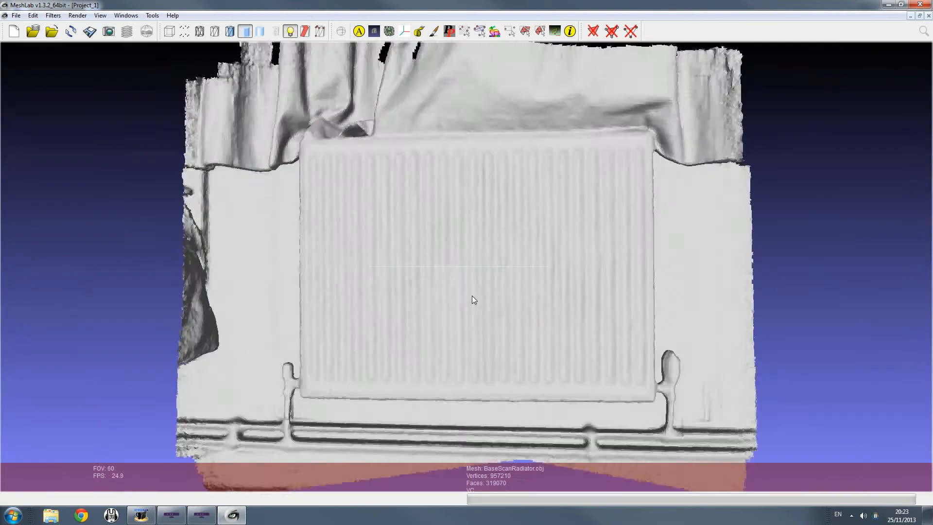
{"action": "left_click", "coordinate": [266, 30]}
{"action": "left_click_drag", "start_coordinate": [400, 182], "coordinate": [453, 151]}
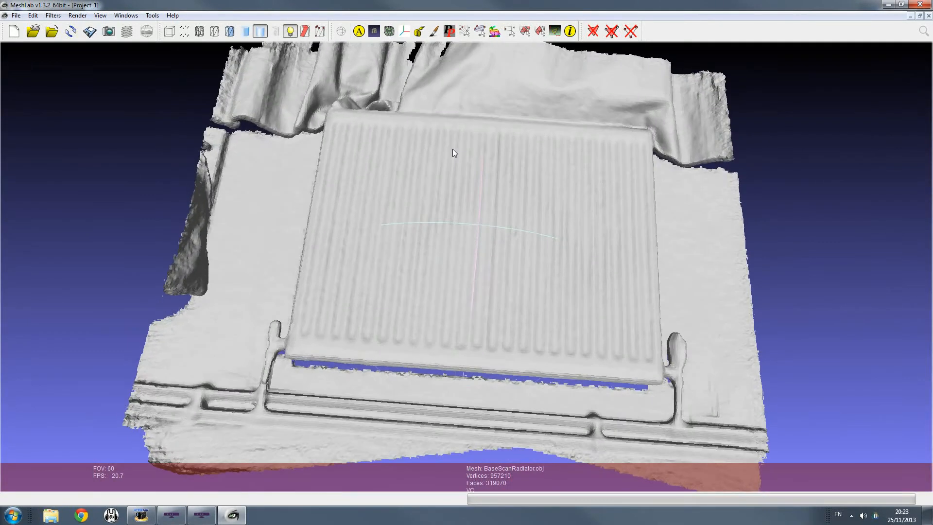
{"action": "key", "text": "5"}
{"action": "scroll", "coordinate": [404, 191], "scroll_direction": "up", "scroll_amount": 1}
{"action": "scroll", "coordinate": [432, 226], "scroll_direction": "down", "scroll_amount": 4}
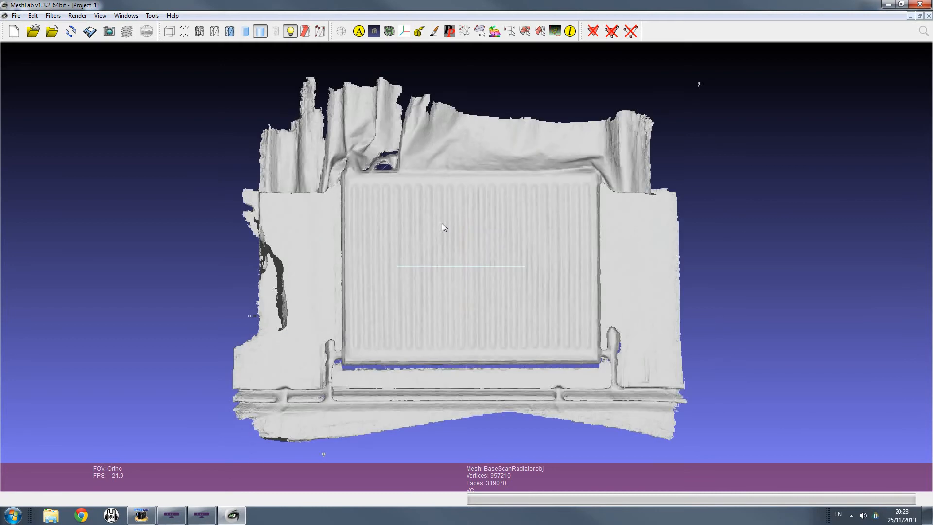
- Show the scan as points, then select and delete all vertices above the radiator's top edge
{"action": "left_click", "coordinate": [505, 34]}
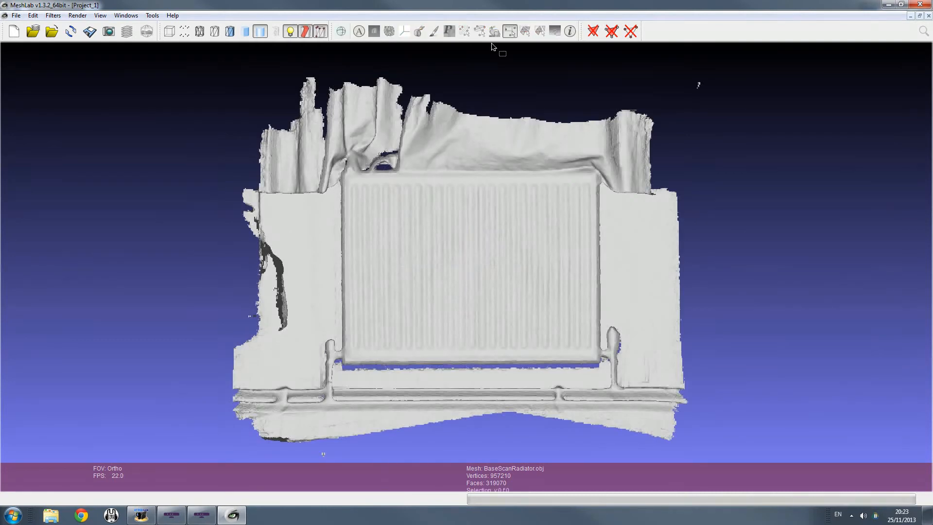
{"action": "left_click", "coordinate": [200, 31]}
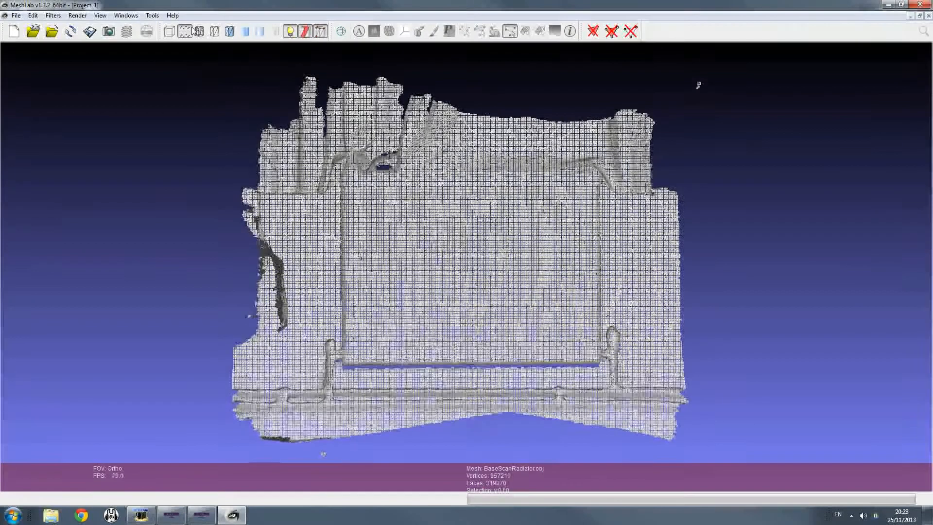
{"action": "left_click", "coordinate": [184, 31]}
{"action": "mouse_move", "coordinate": [744, 176]}
{"action": "left_mouse_down"}
{"action": "mouse_move", "coordinate": [740, 191]}
{"action": "mouse_move", "coordinate": [765, 176]}
{"action": "left_mouse_up"}
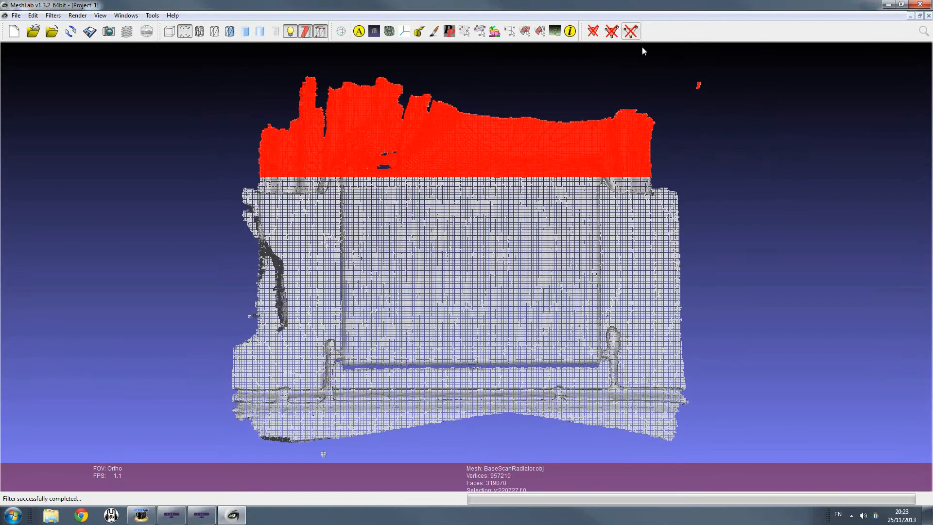
{"action": "left_click", "coordinate": [631, 31]}
- Select and delete the wall and pipe vertices beyond the radiator's right edge
{"action": "left_click", "coordinate": [510, 31]}
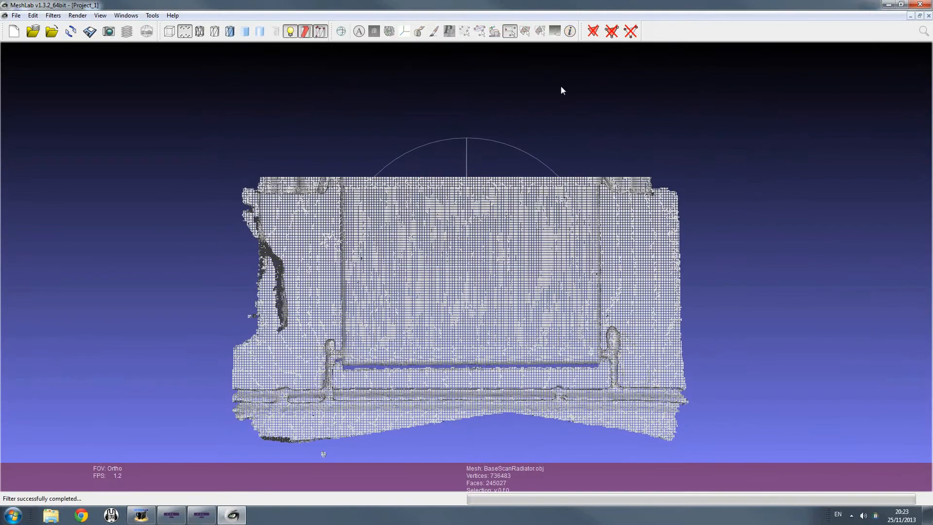
{"action": "left_click_drag", "start_coordinate": [650, 213], "coordinate": [598, 146]}
{"action": "left_click", "coordinate": [631, 31]}
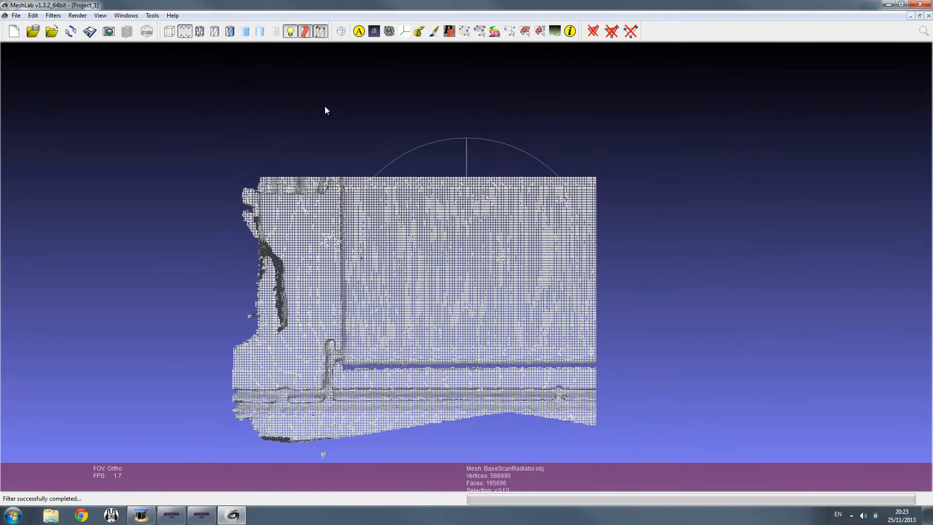
- Select and delete the wall and pipe vertices beyond the radiator's left edge
{"action": "left_click", "coordinate": [510, 31]}
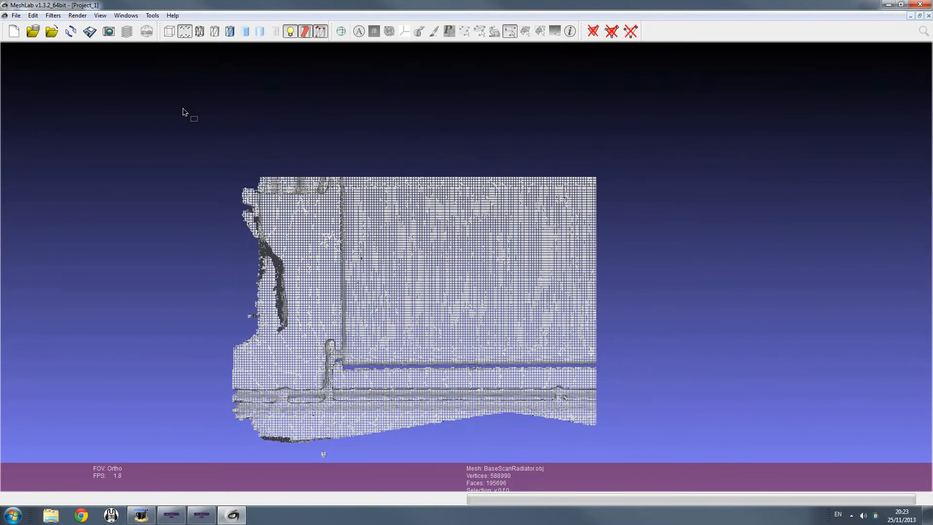
{"action": "left_click_drag", "start_coordinate": [183, 105], "coordinate": [260, 317]}
{"action": "left_click_drag", "start_coordinate": [339, 427], "coordinate": [348, 456]}
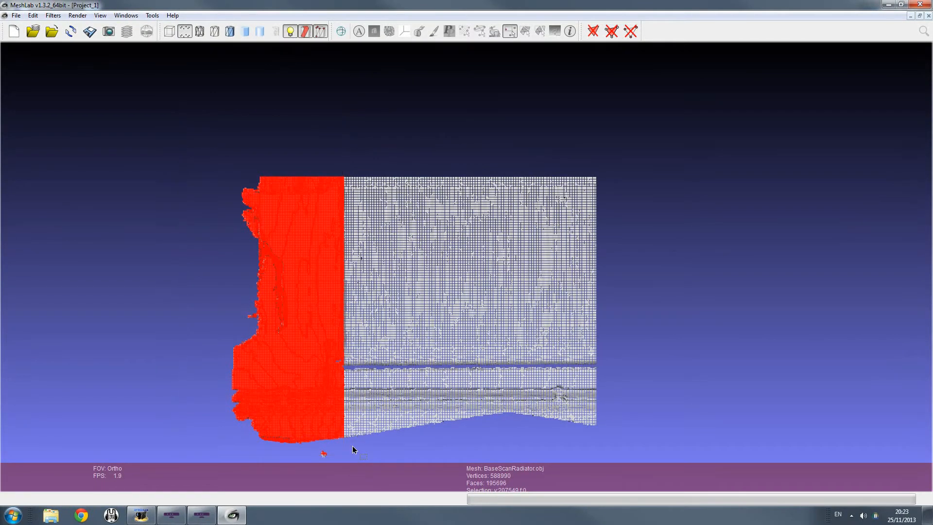
{"action": "left_click", "coordinate": [618, 37]}
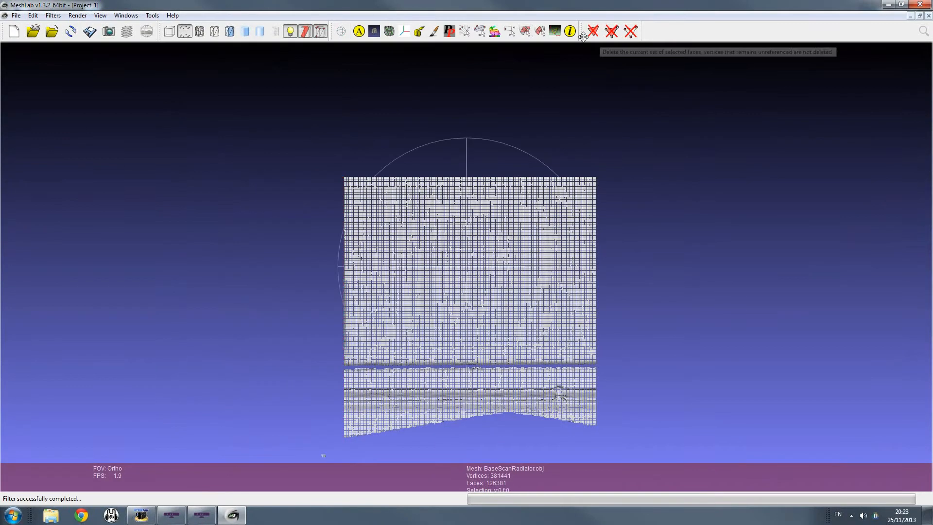
- Select and delete the vertices below the radiator, including the skirting and horizontal pipes
{"action": "left_click", "coordinate": [509, 33]}
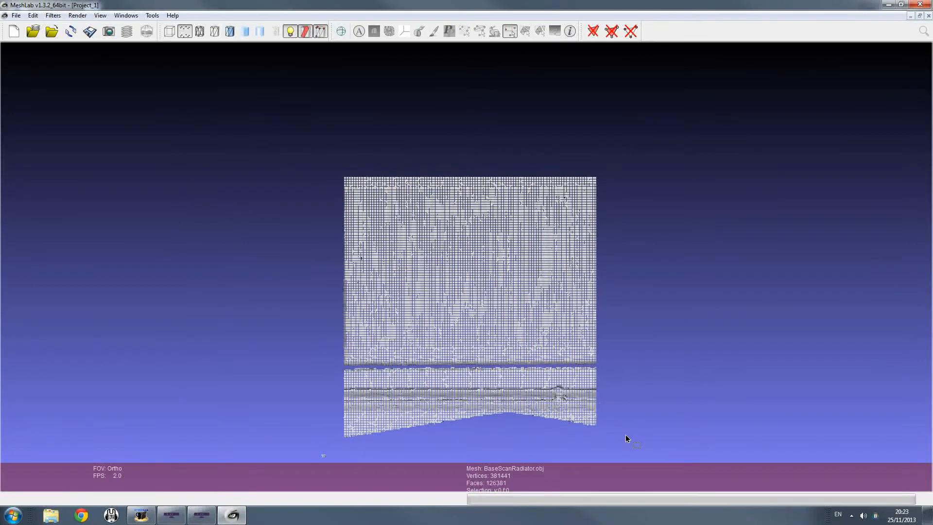
{"action": "left_click_drag", "start_coordinate": [368, 397], "coordinate": [335, 364]}
{"action": "left_click", "coordinate": [631, 31]}
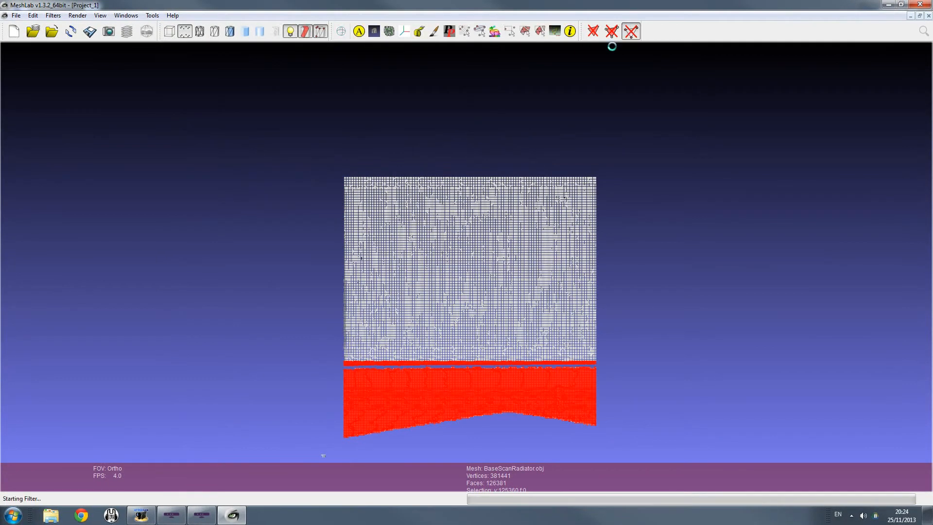
- Delete the small stray cluster of vertices below the radiator and display the cropped mesh with flat shading
{"action": "left_click", "coordinate": [510, 31]}
{"action": "left_click_drag", "start_coordinate": [287, 400], "coordinate": [364, 460]}
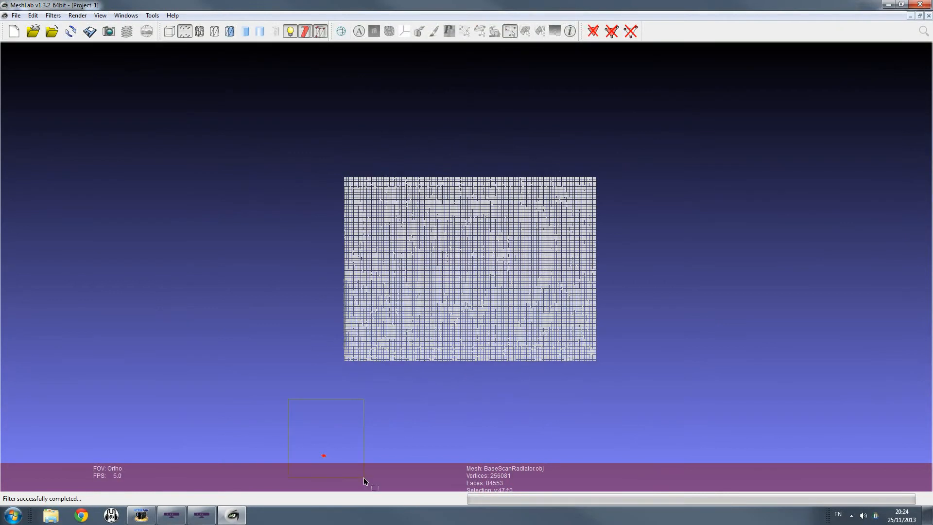
{"action": "left_click", "coordinate": [631, 31]}
{"action": "left_click", "coordinate": [510, 31]}
{"action": "left_click", "coordinate": [246, 31]}
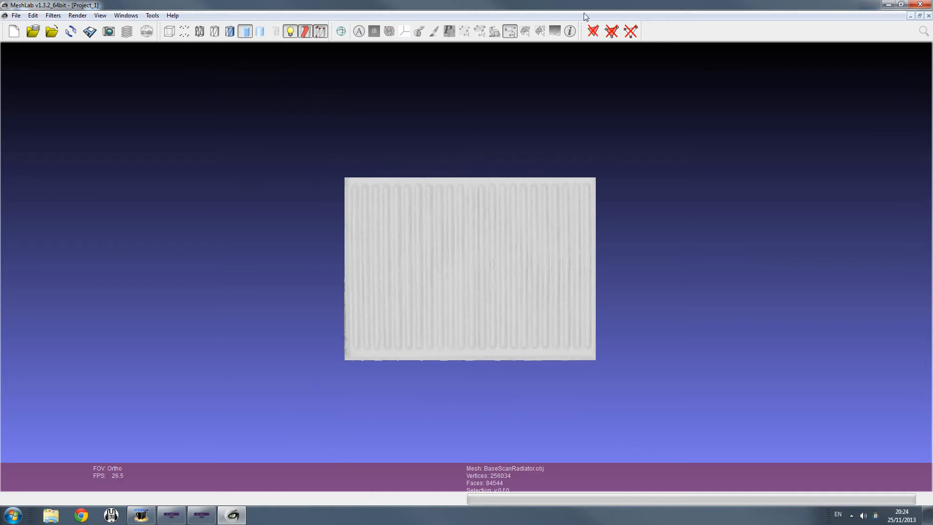
{"action": "left_click", "coordinate": [510, 31]}
{"action": "scroll", "coordinate": [544, 191], "scroll_direction": "down", "scroll_amount": 1}
{"action": "scroll", "coordinate": [543, 194], "scroll_direction": "up", "scroll_amount": 5}
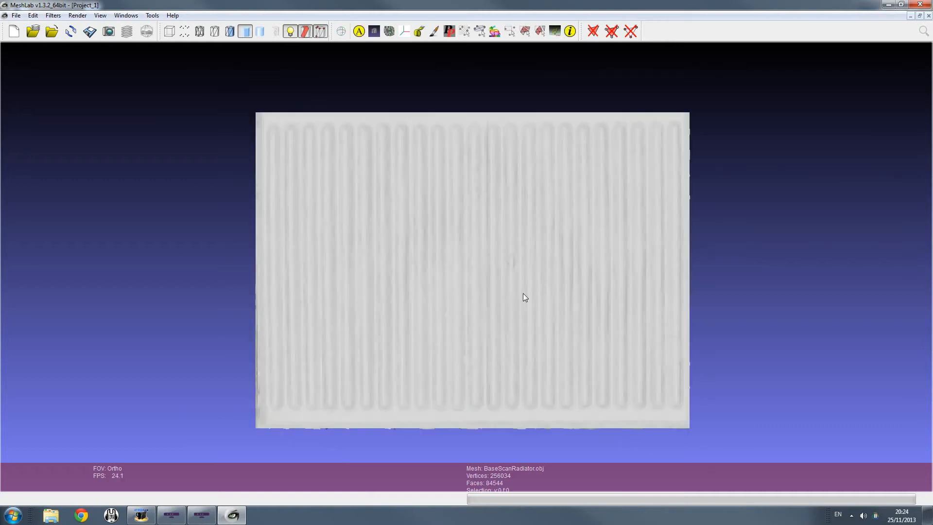
- Trim the ragged strip along the radiator's bottom edge and save the mesh as OBJ with vertex colour and normals
{"action": "left_click", "coordinate": [510, 31]}
{"action": "left_click_drag", "start_coordinate": [640, 430], "coordinate": [234, 415]}
{"action": "left_click", "coordinate": [612, 31]}
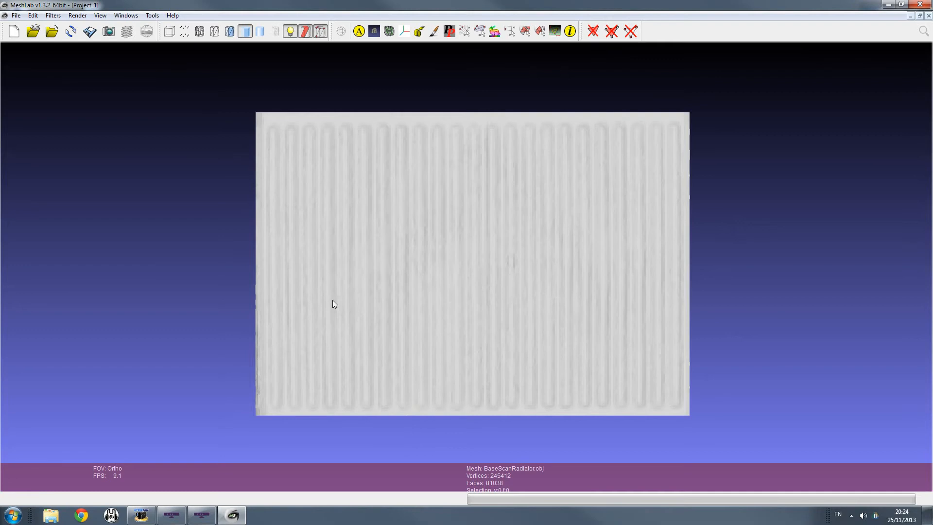
{"action": "left_click", "coordinate": [90, 31]}
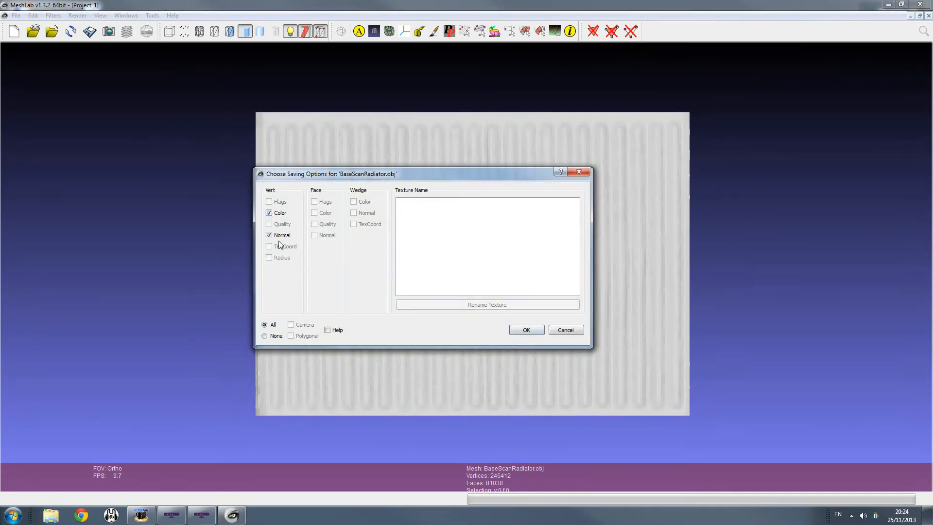
{"action": "left_click", "coordinate": [517, 331]}
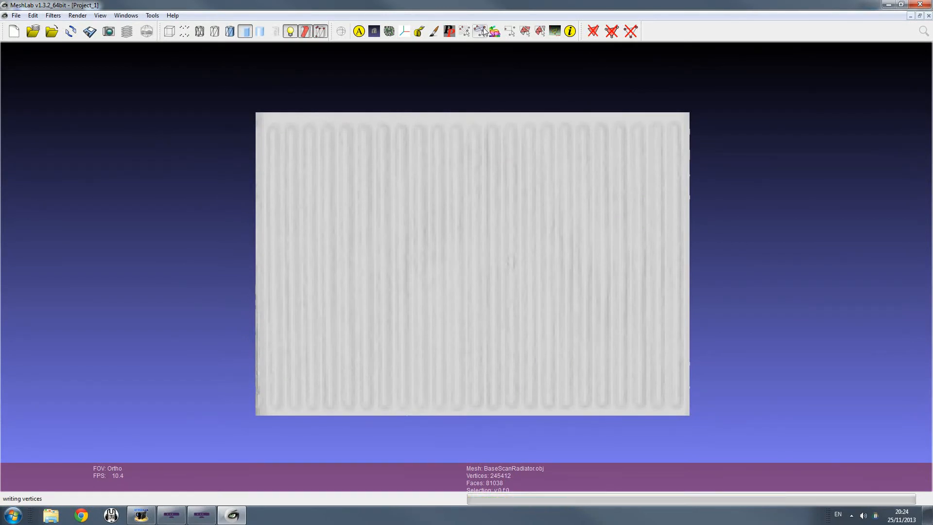
- Show the layer dialog and apply the Remove Duplicated Vertex filter to the radiator mesh
{"action": "left_click", "coordinate": [77, 15]}
{"action": "mouse_move", "coordinate": [103, 18]}
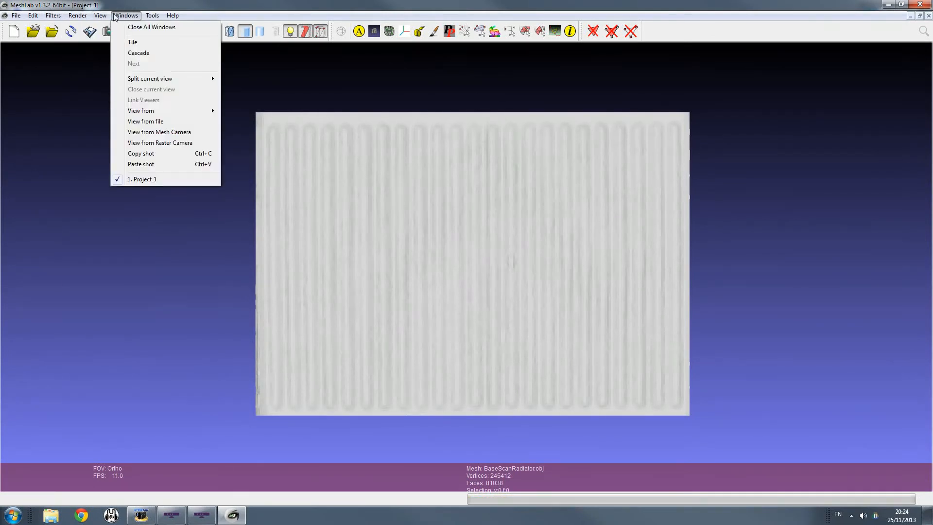
{"action": "left_click", "coordinate": [131, 37]}
{"action": "left_click", "coordinate": [53, 15]}
{"action": "mouse_move", "coordinate": [89, 63]}
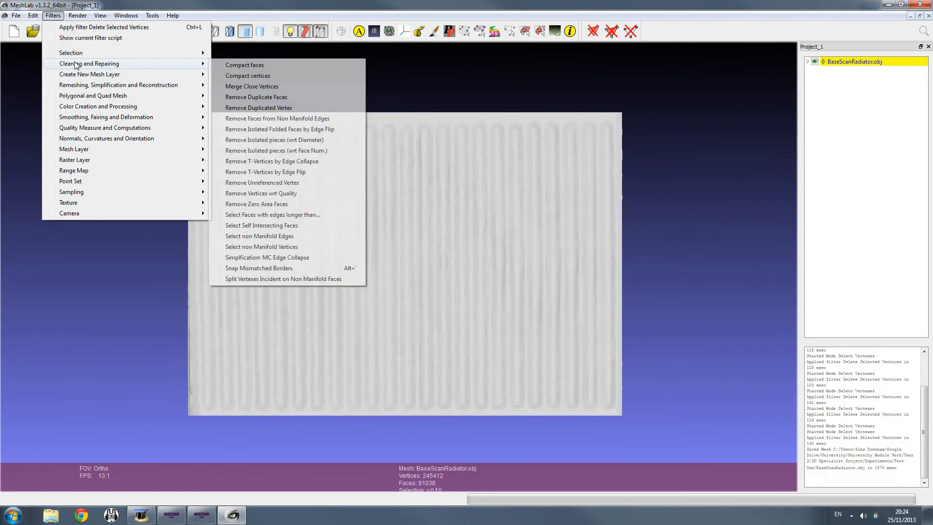
{"action": "left_click", "coordinate": [296, 109]}
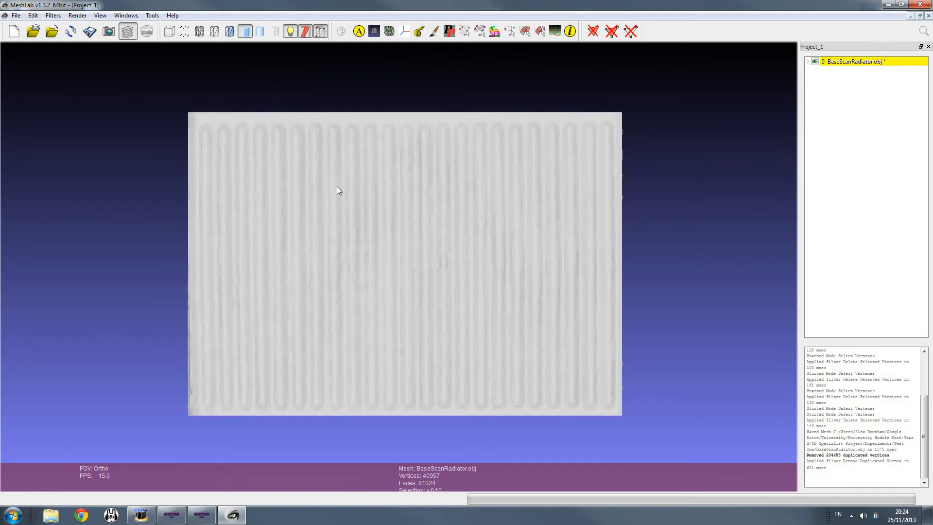
- Examine the cleaned radiator mesh at different zoom levels with smooth shading and with flat lines
{"action": "left_click", "coordinate": [256, 31]}
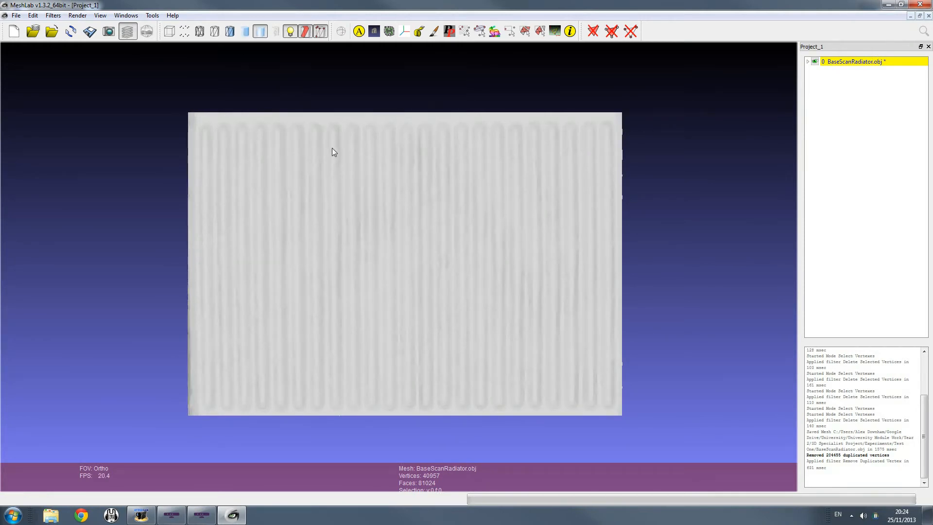
{"action": "scroll", "coordinate": [342, 167], "scroll_direction": "down", "scroll_amount": 2}
{"action": "scroll", "coordinate": [348, 177], "scroll_direction": "up", "scroll_amount": 4}
{"action": "scroll", "coordinate": [351, 192], "scroll_direction": "down", "scroll_amount": 3}
{"action": "left_click", "coordinate": [230, 31]}
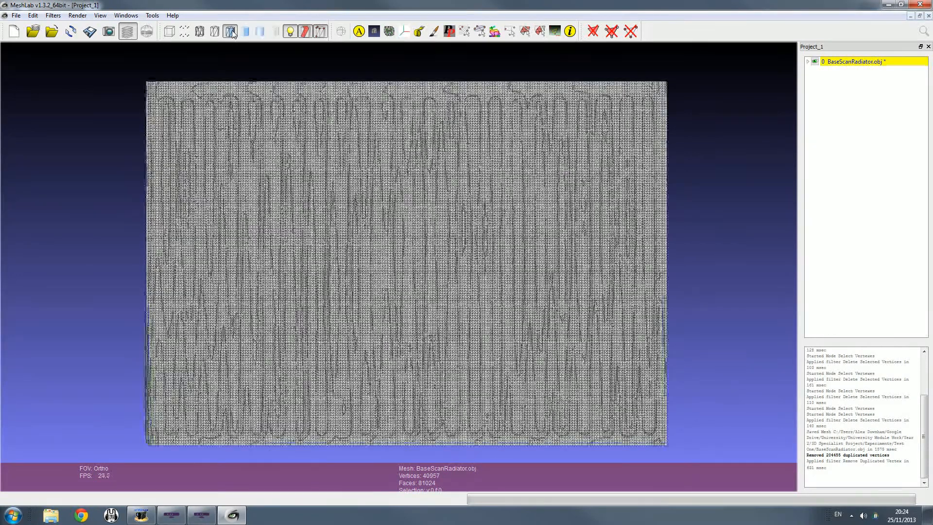
{"action": "scroll", "coordinate": [338, 153], "scroll_direction": "up", "scroll_amount": 5}
{"action": "scroll", "coordinate": [346, 162], "scroll_direction": "down", "scroll_amount": 6}
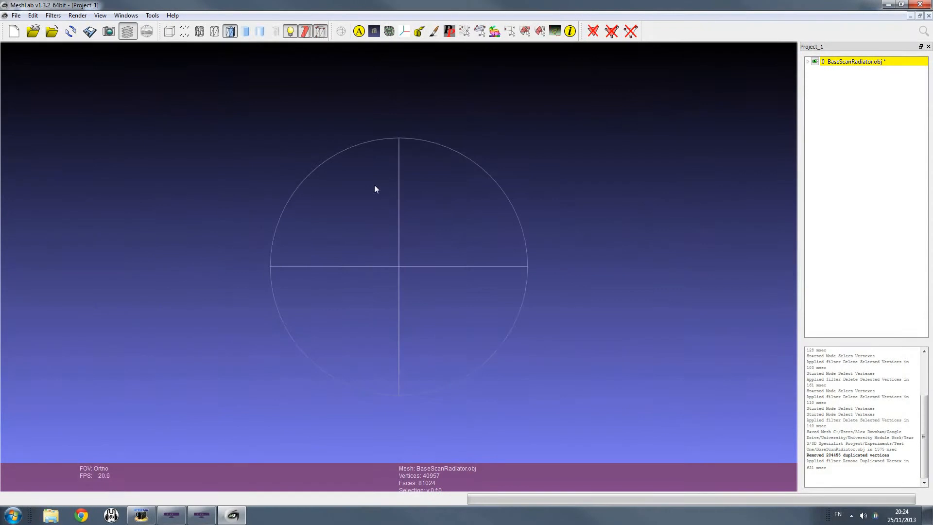
{"action": "scroll", "coordinate": [393, 230], "scroll_direction": "up", "scroll_amount": 4}
{"action": "mouse_move", "coordinate": [400, 229]}
{"action": "left_mouse_down"}
{"action": "mouse_move", "coordinate": [402, 174]}
{"action": "mouse_move", "coordinate": [384, 211]}
{"action": "mouse_move", "coordinate": [406, 234]}
{"action": "left_mouse_up"}
{"action": "scroll", "coordinate": [408, 230], "scroll_direction": "up", "scroll_amount": 7}
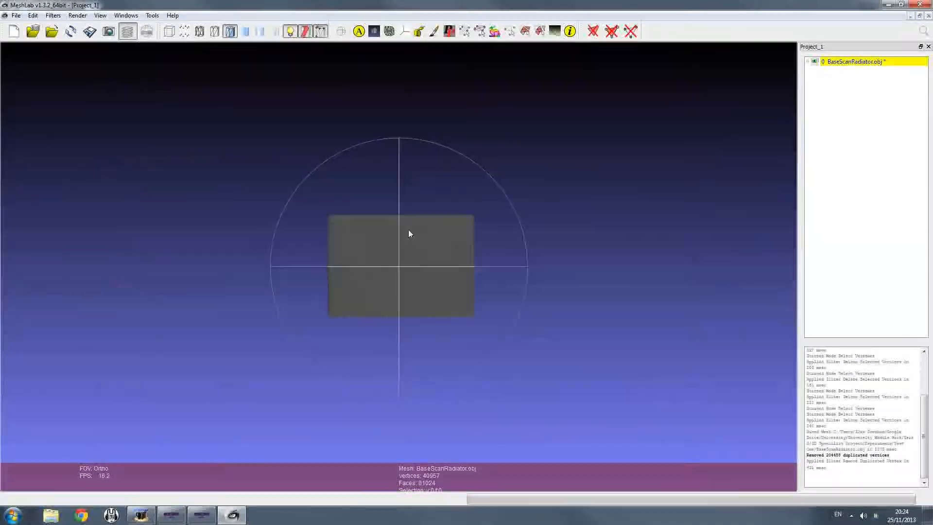
{"action": "scroll", "coordinate": [427, 252], "scroll_direction": "down", "scroll_amount": 4}
{"action": "scroll", "coordinate": [428, 251], "scroll_direction": "down", "scroll_amount": 5}
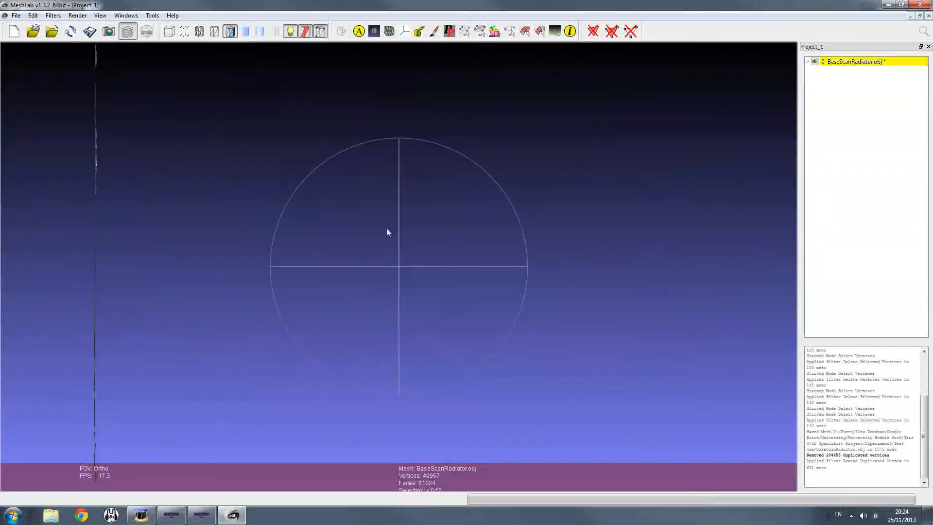
- Display the radiator mesh with flat shading and save it as OBJ with vertex colour and normals
{"action": "scroll", "coordinate": [386, 229], "scroll_direction": "up", "scroll_amount": 2}
{"action": "left_click", "coordinate": [262, 32]}
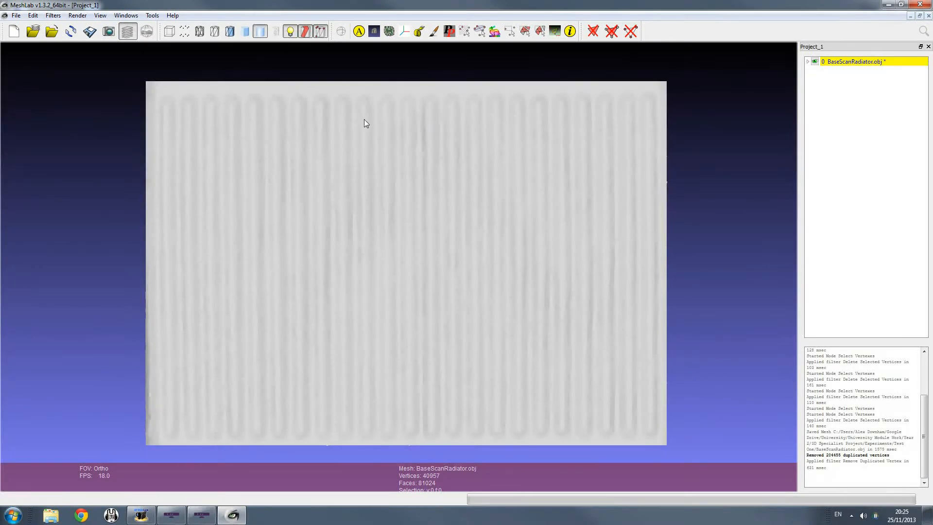
{"action": "left_click", "coordinate": [241, 33]}
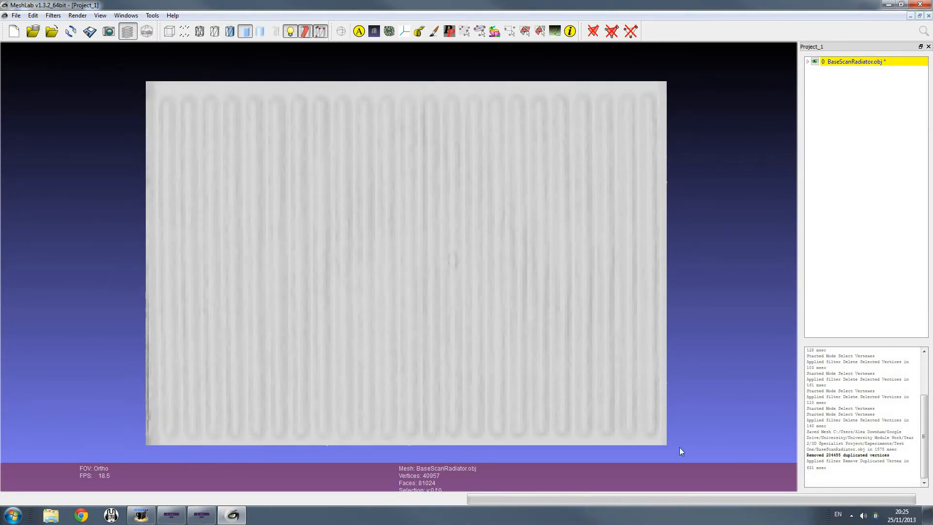
{"action": "left_click", "coordinate": [90, 32]}
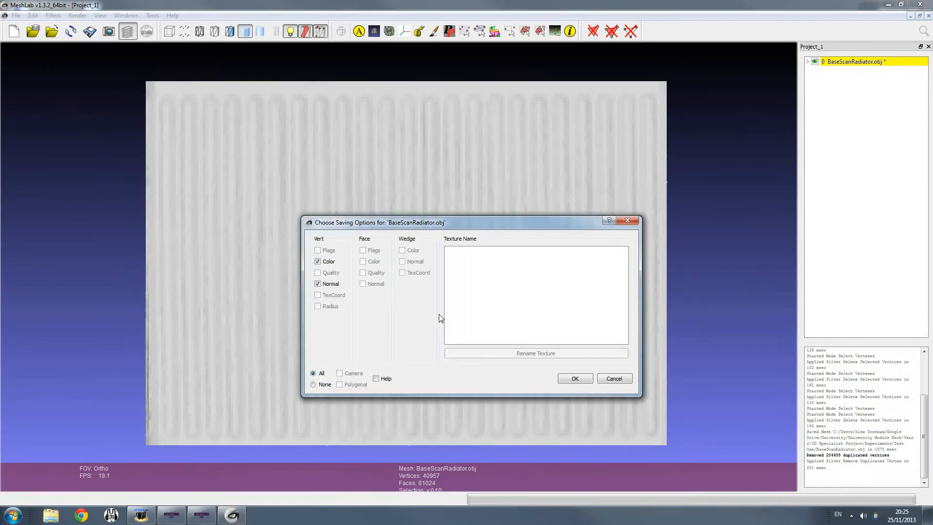
{"action": "left_click", "coordinate": [574, 378]}
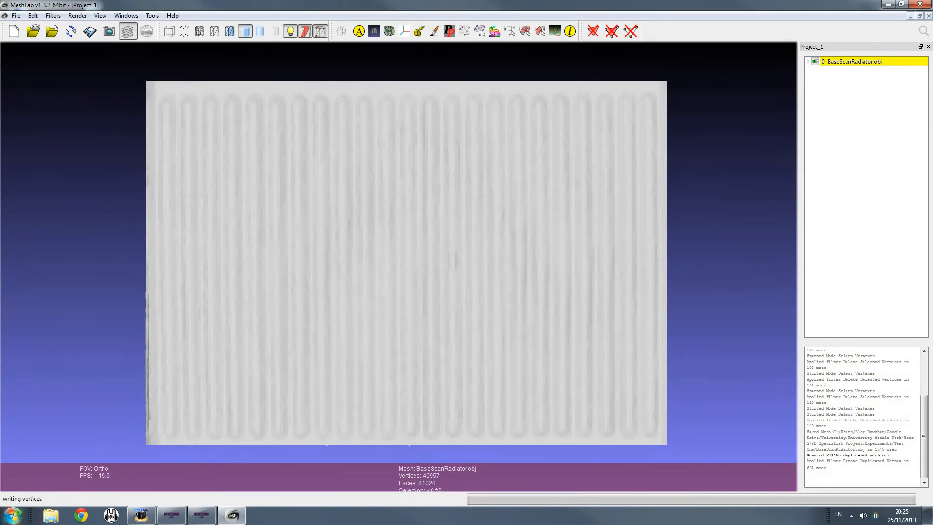
- Launch Maya 2013 and dismiss the Essential Skills Movies window
{"action": "left_click", "coordinate": [12, 515]}
{"action": "left_click", "coordinate": [60, 138]}
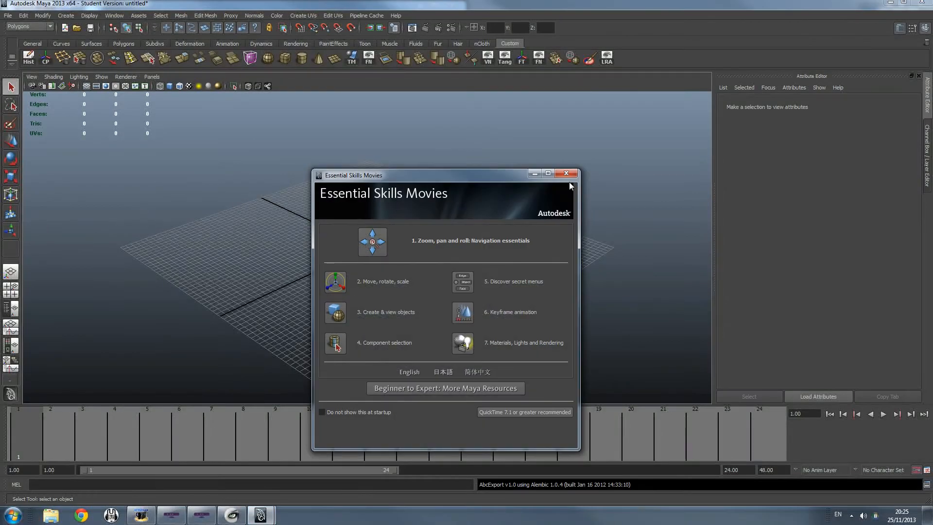
{"action": "left_click", "coordinate": [566, 173]}
- Import BaseScanRadiator.obj from the Year 2 bookmark's 3D Specialist Project/Experiments/Test One folder into the empty scene
{"action": "left_click", "coordinate": [8, 16]}
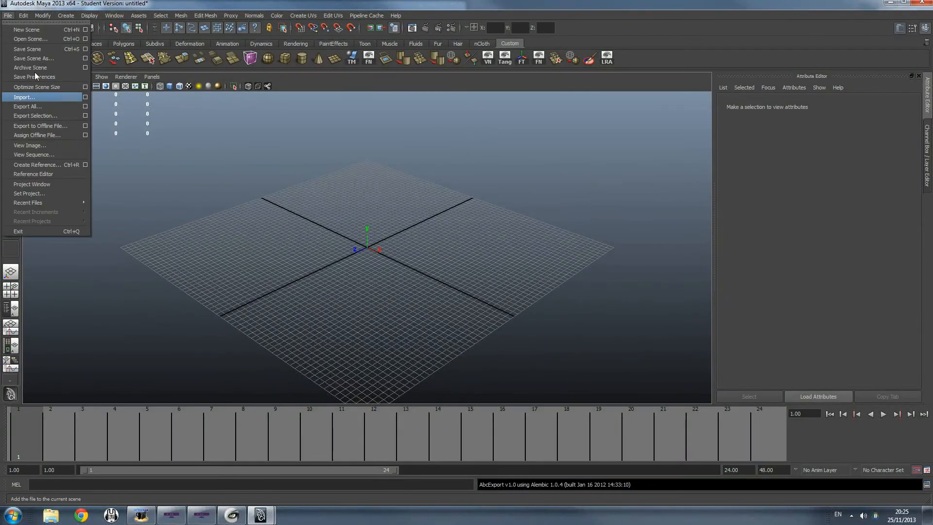
{"action": "left_click", "coordinate": [40, 93]}
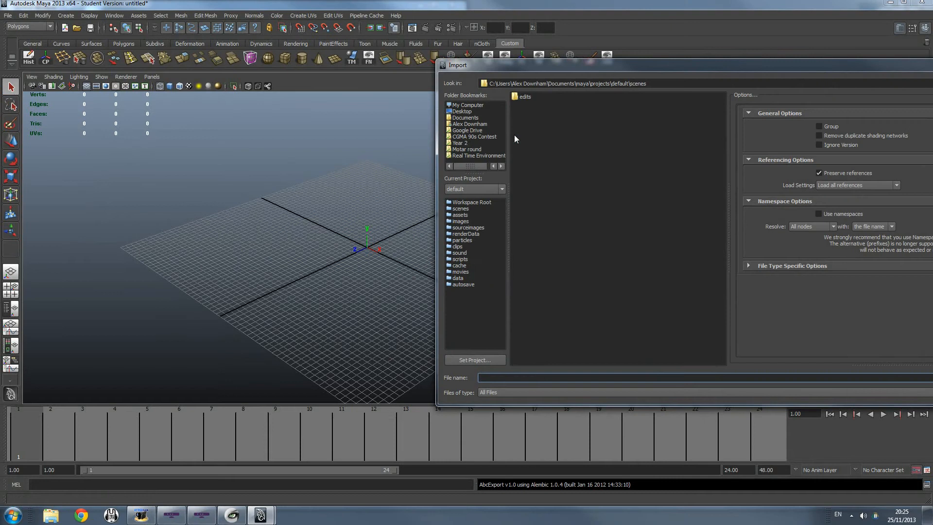
{"action": "left_click", "coordinate": [466, 142]}
{"action": "double_click", "coordinate": [551, 104]}
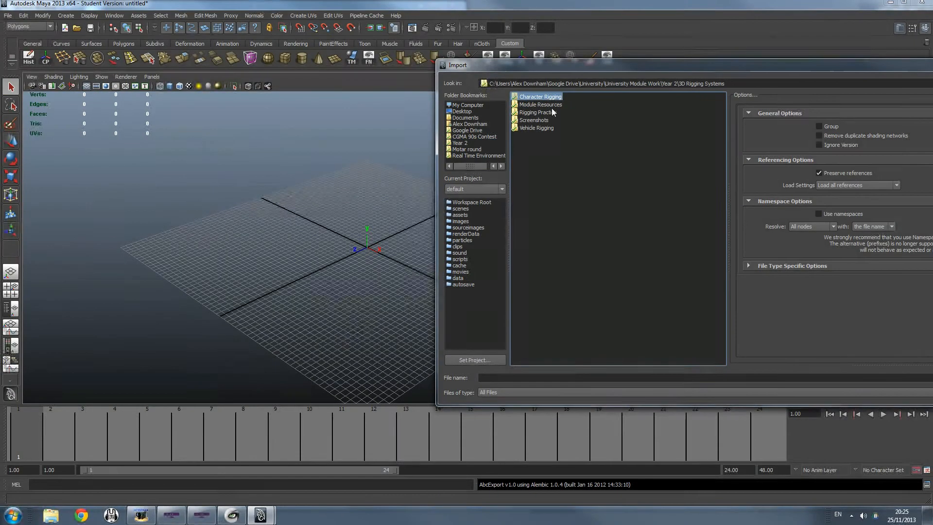
{"action": "left_click", "coordinate": [468, 142]}
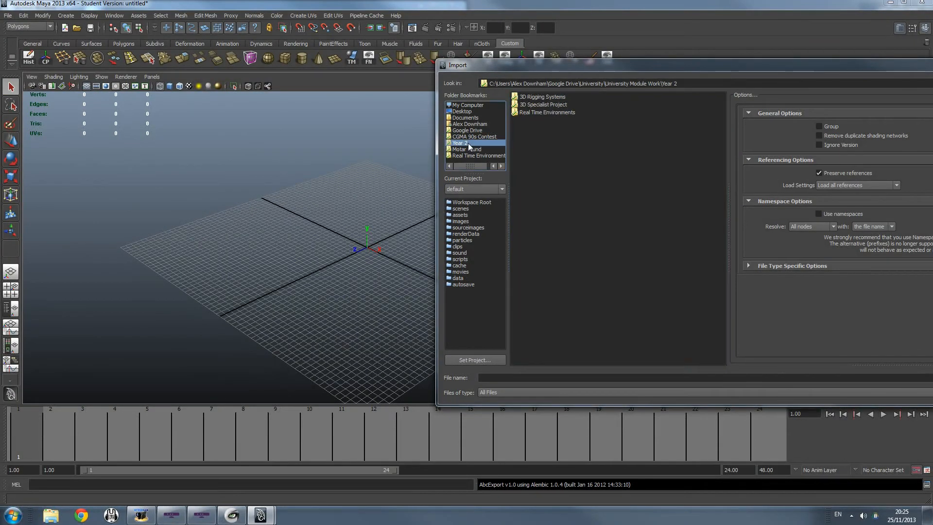
{"action": "double_click", "coordinate": [543, 105]}
{"action": "double_click", "coordinate": [536, 100]}
{"action": "double_click", "coordinate": [534, 97]}
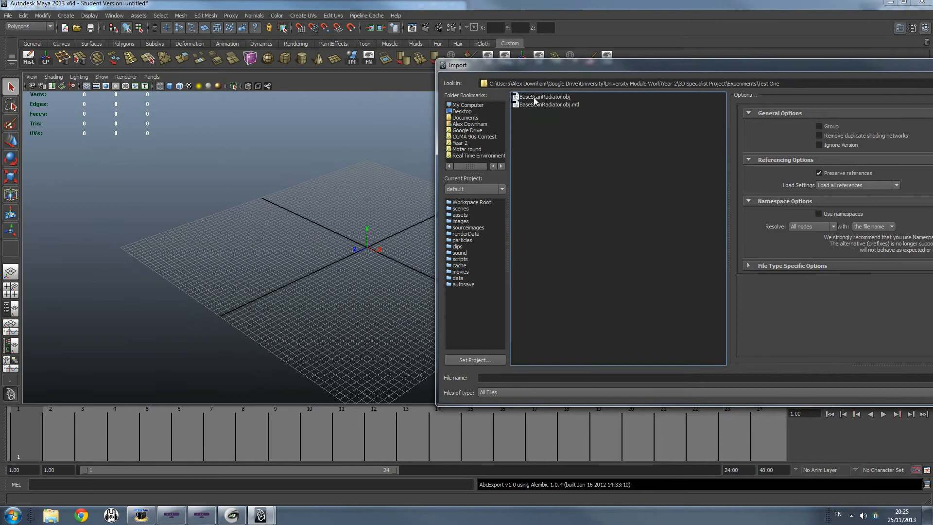
{"action": "left_click", "coordinate": [535, 97]}
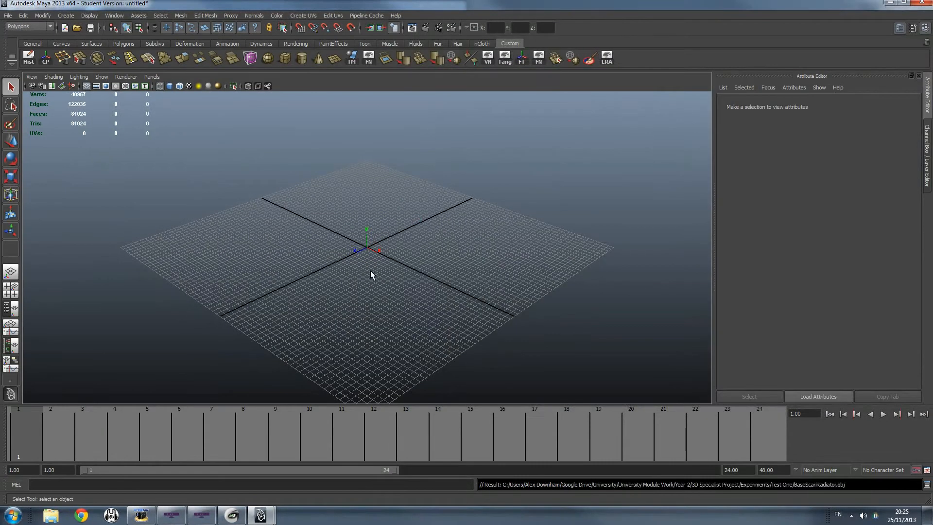
- Select the tiny imported radiator mesh at the origin, scale it up uniformly and display it shaded
{"action": "left_click_drag", "start_coordinate": [335, 214], "coordinate": [484, 307]}
{"action": "scroll", "coordinate": [399, 262], "scroll_direction": "up", "scroll_amount": 5}
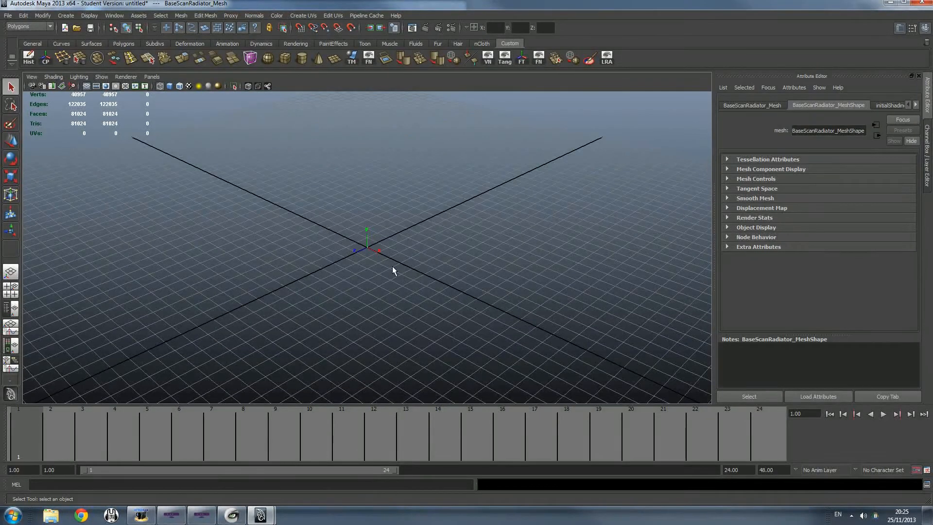
{"action": "key", "text": "e"}
{"action": "key", "text": "r"}
{"action": "left_click_drag", "start_coordinate": [367, 247], "coordinate": [615, 319]}
{"action": "key", "text": "w"}
{"action": "left_click", "coordinate": [493, 272]}
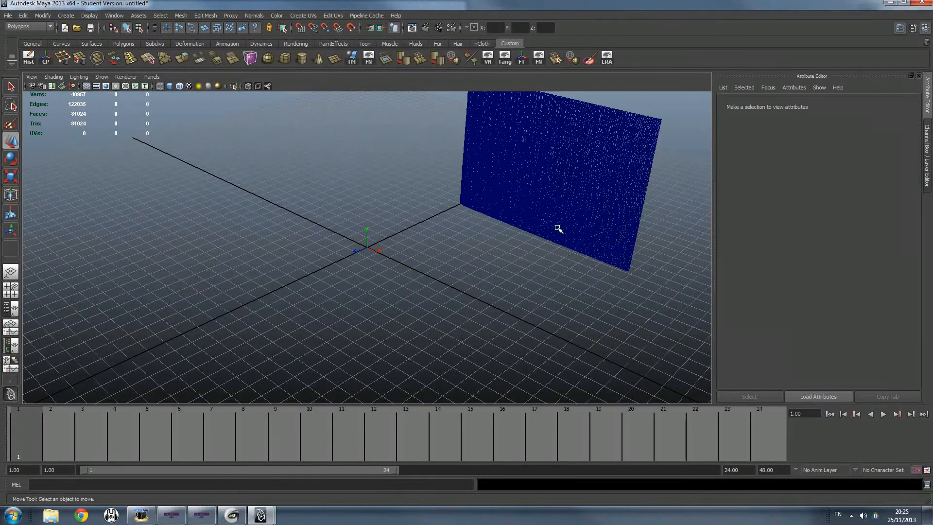
{"action": "key", "text": "5"}
{"action": "mouse_move", "coordinate": [558, 229]}
{"action": "left_mouse_down", "text": "alt"}
{"action": "mouse_move", "coordinate": [475, 287]}
{"action": "mouse_move", "coordinate": [514, 261]}
{"action": "mouse_move", "coordinate": [502, 275]}
{"action": "left_mouse_up", "text": "alt"}
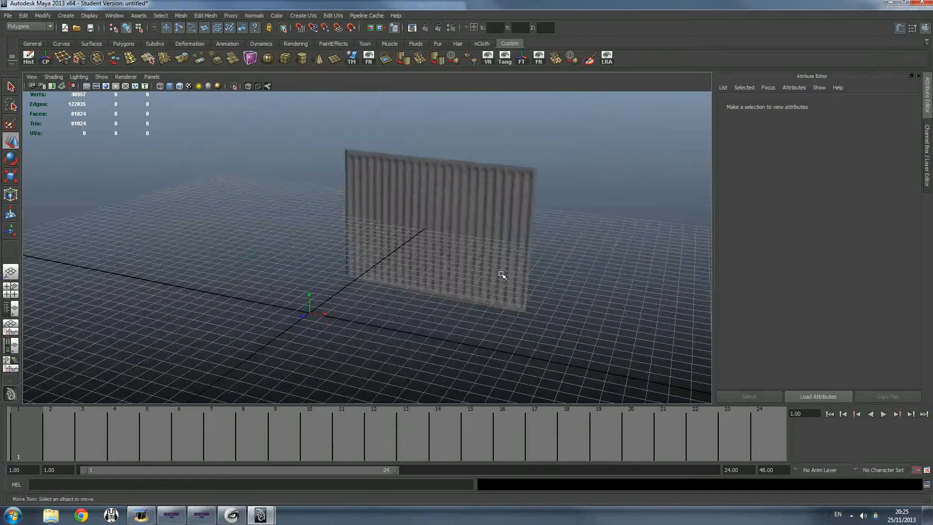
- Snap the radiator mesh's pivot to its lower front corner vertex and snap the mesh by that corner to the grid origin
{"action": "left_click", "coordinate": [501, 274]}
{"action": "key", "text": "Insert"}
{"action": "key", "text": "v"}
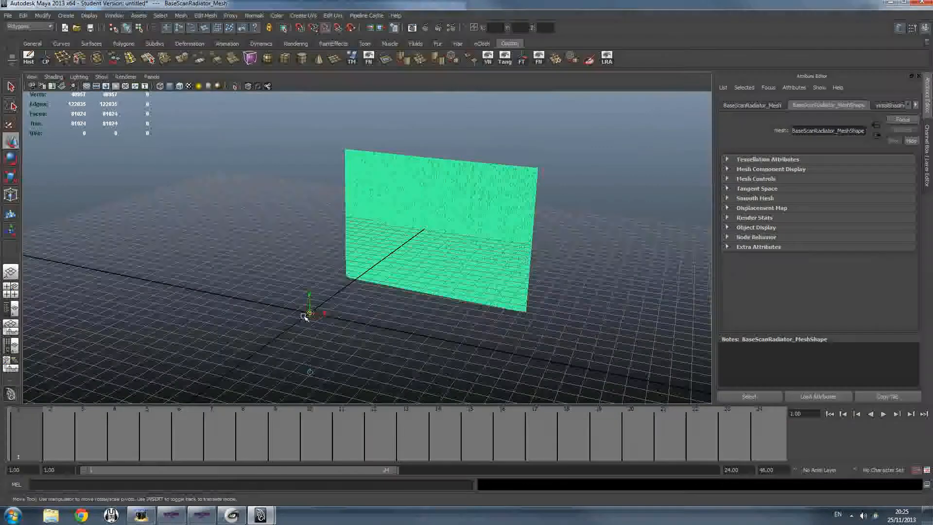
{"action": "middle_click_drag", "start_coordinate": [515, 316], "coordinate": [517, 338]}
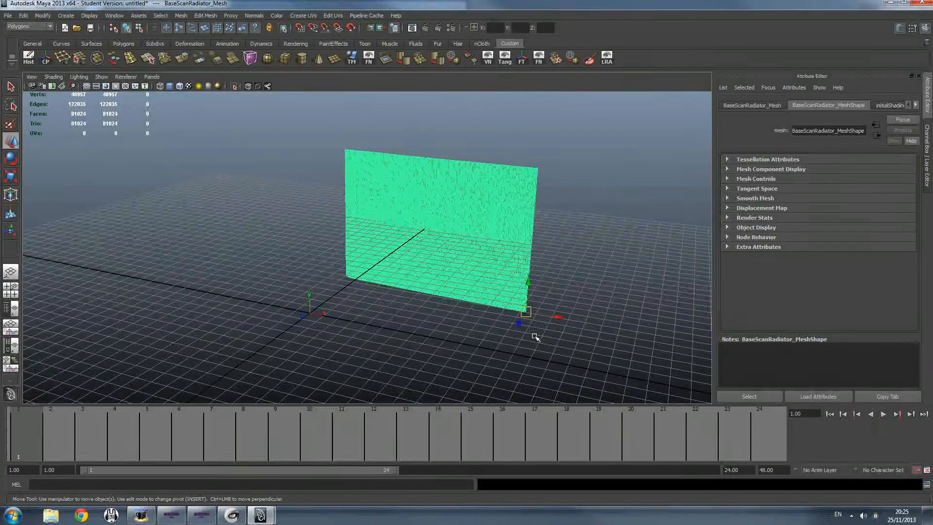
{"action": "left_click_drag", "start_coordinate": [527, 311], "coordinate": [310, 314]}
{"action": "left_click", "coordinate": [411, 298]}
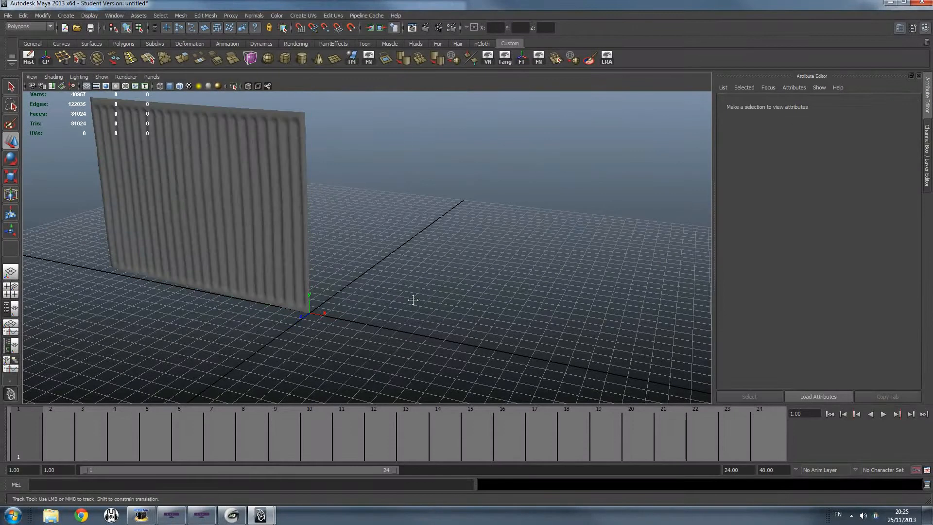
- Freeze the transformations of the repositioned radiator mesh and check its transform attributes
{"action": "key", "text": "f"}
{"action": "left_click", "coordinate": [480, 284]}
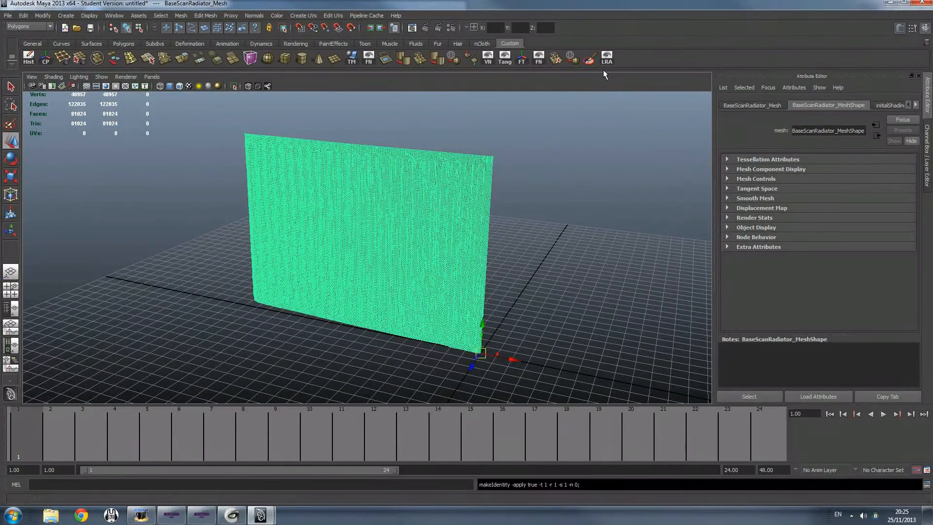
{"action": "left_click", "coordinate": [752, 105]}
{"action": "left_click", "coordinate": [559, 234]}
{"action": "mouse_move", "coordinate": [559, 233]}
{"action": "left_mouse_down", "text": "alt"}
{"action": "mouse_move", "coordinate": [525, 234]}
{"action": "mouse_move", "coordinate": [575, 232]}
{"action": "mouse_move", "coordinate": [542, 254]}
{"action": "mouse_move", "coordinate": [569, 242]}
{"action": "left_mouse_up", "text": "alt"}
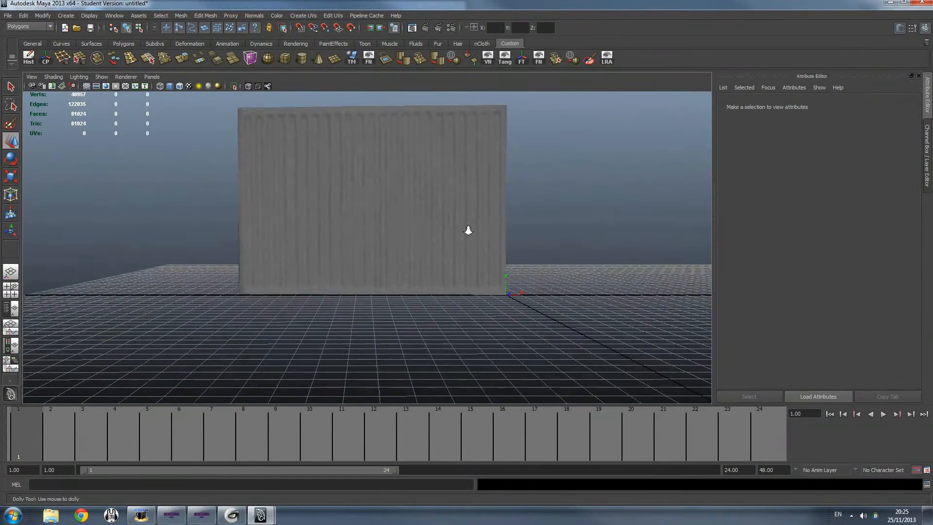
- Apply polygon Smooth to the radiator mesh to subdivide its surface
{"action": "right_click_drag", "start_coordinate": [468, 229], "coordinate": [567, 343], "text": "alt"}
{"action": "left_click", "coordinate": [566, 344]}
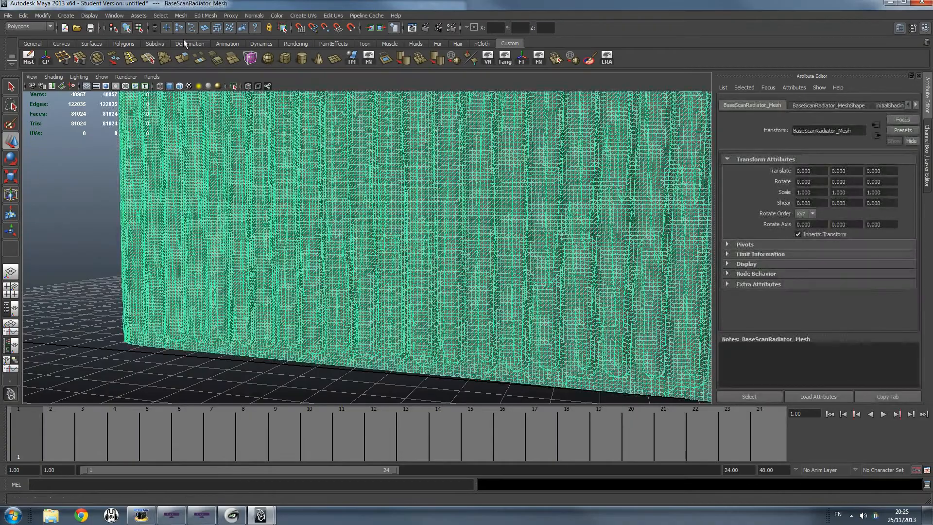
{"action": "left_click", "coordinate": [128, 41]}
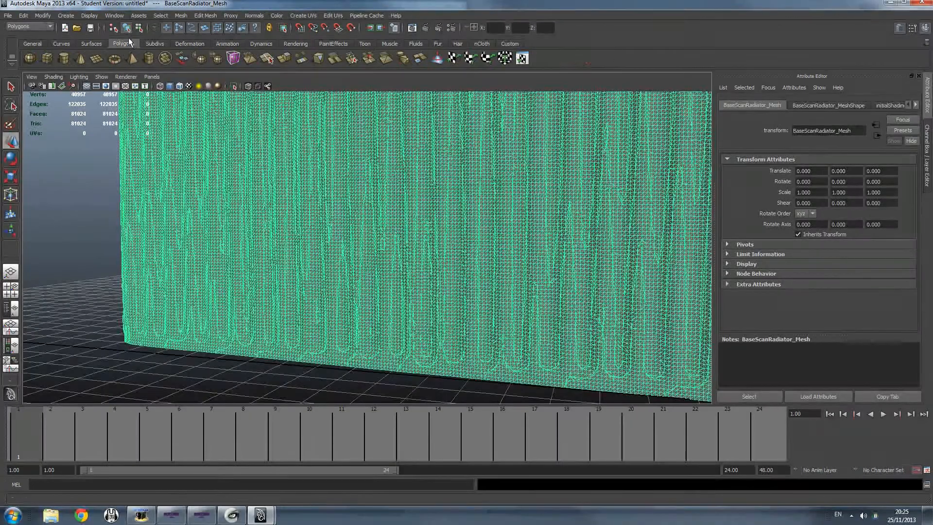
{"action": "left_click", "coordinate": [214, 60]}
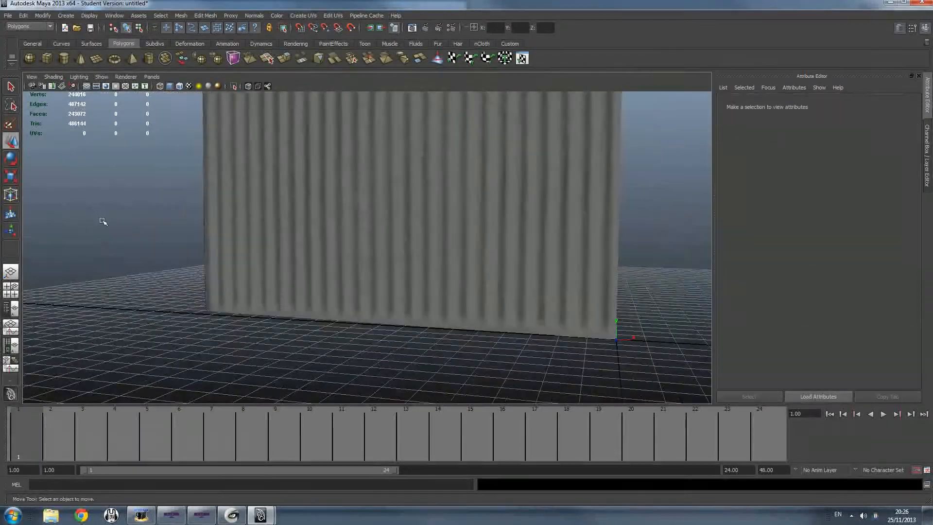
{"action": "left_click_drag", "start_coordinate": [103, 222], "coordinate": [334, 266], "text": "alt"}
- Rotate the radiator mesh about 2.6 degrees around Y in the top view so it lines up with the grid axis
{"action": "left_click", "coordinate": [354, 254]}
{"action": "key", "text": "space"}
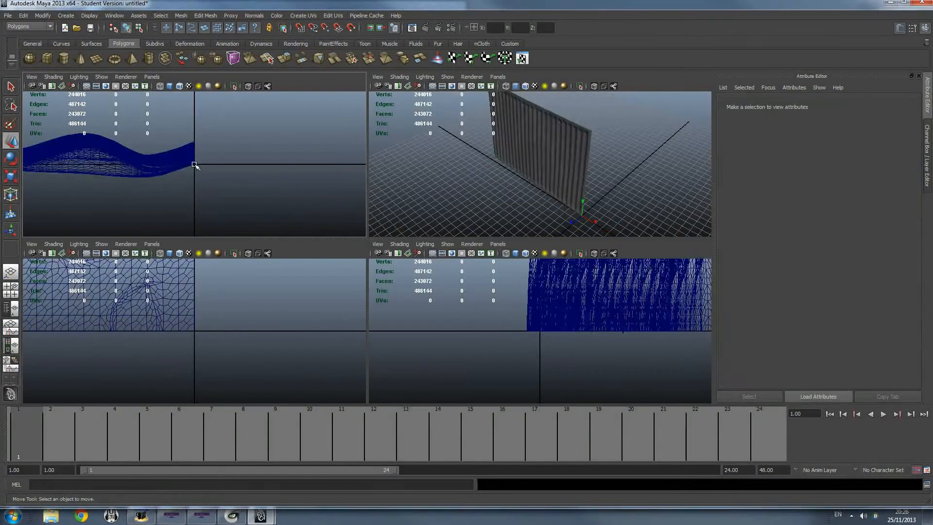
{"action": "scroll", "coordinate": [208, 191], "scroll_direction": "down", "scroll_amount": 8}
{"action": "middle_click_drag", "start_coordinate": [209, 206], "coordinate": [338, 202], "text": "alt"}
{"action": "key", "text": "e"}
{"action": "scroll", "coordinate": [314, 188], "scroll_direction": "down", "scroll_amount": 3}
{"action": "middle_click_drag", "start_coordinate": [224, 190], "coordinate": [269, 193], "text": "alt"}
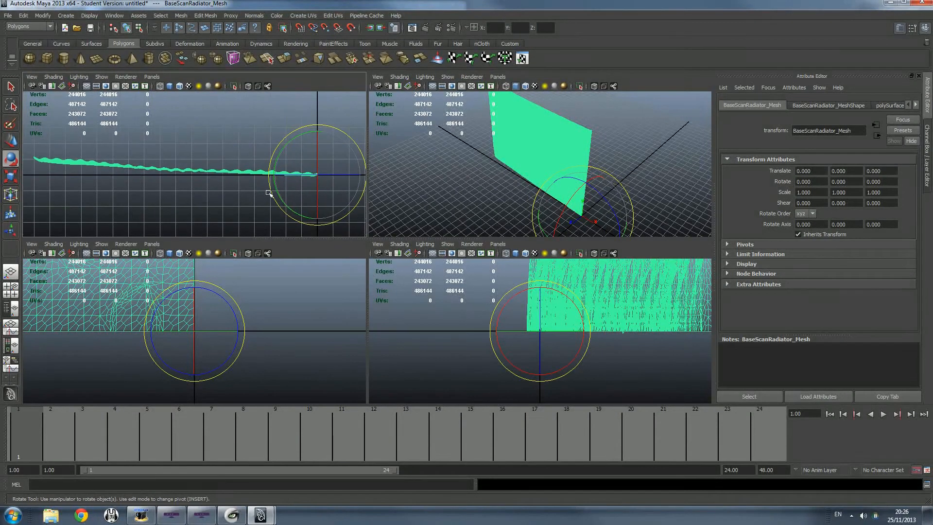
{"action": "left_click_drag", "start_coordinate": [276, 184], "coordinate": [291, 183]}
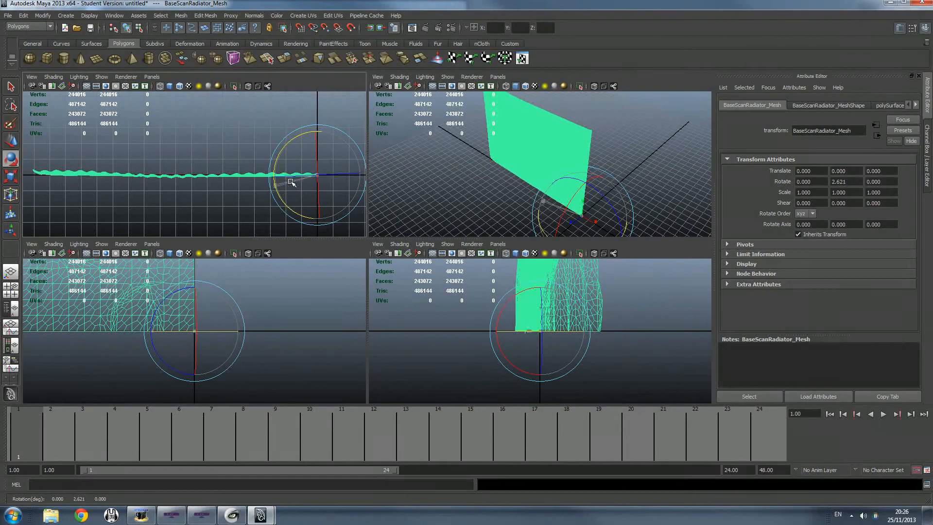
{"action": "left_click", "coordinate": [197, 209]}
{"action": "key", "text": "space"}
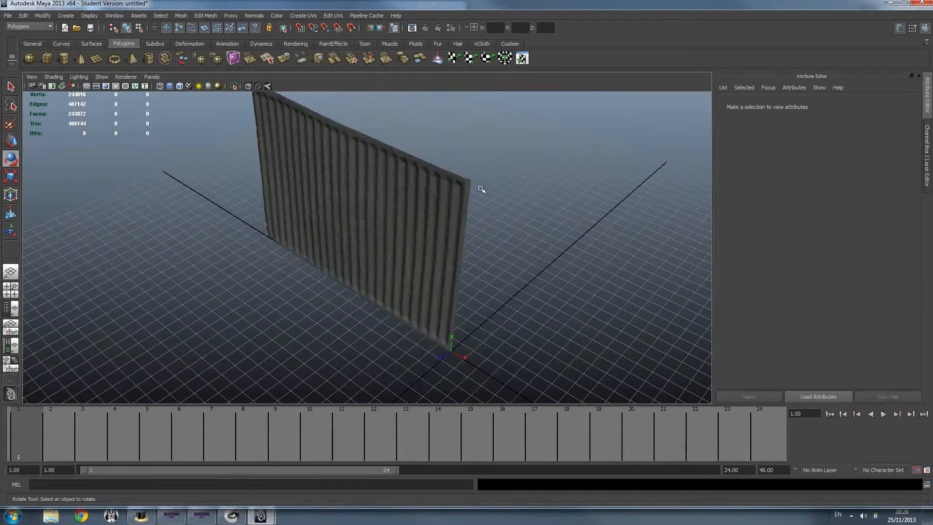
- Freeze the transformations of the rotated radiator mesh
{"action": "left_click", "coordinate": [459, 195]}
{"action": "left_click", "coordinate": [505, 44]}
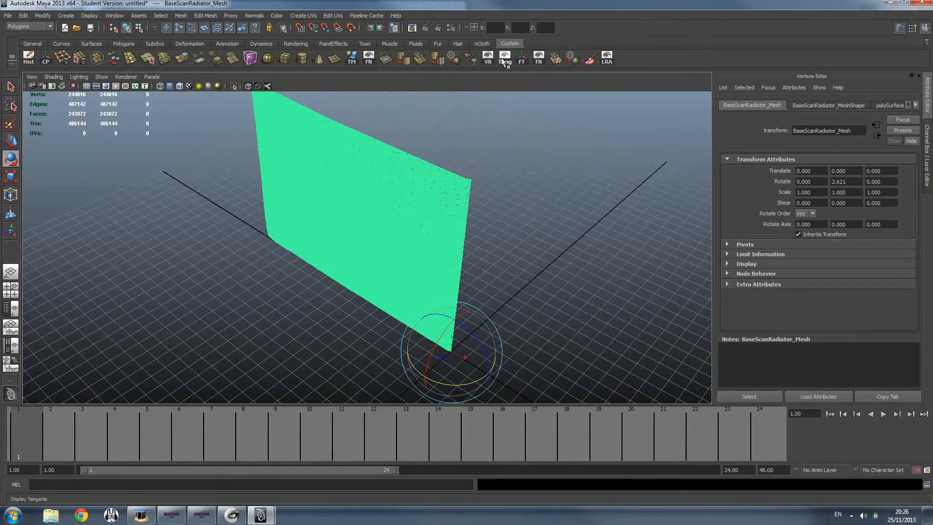
{"action": "left_click", "coordinate": [548, 167]}
{"action": "left_click_drag", "start_coordinate": [547, 166], "coordinate": [511, 204], "text": "alt"}
- Create a polygon plane in the front view that covers the radiator from corner to corner, with its corners snapped to the mesh
{"action": "key", "text": "space"}
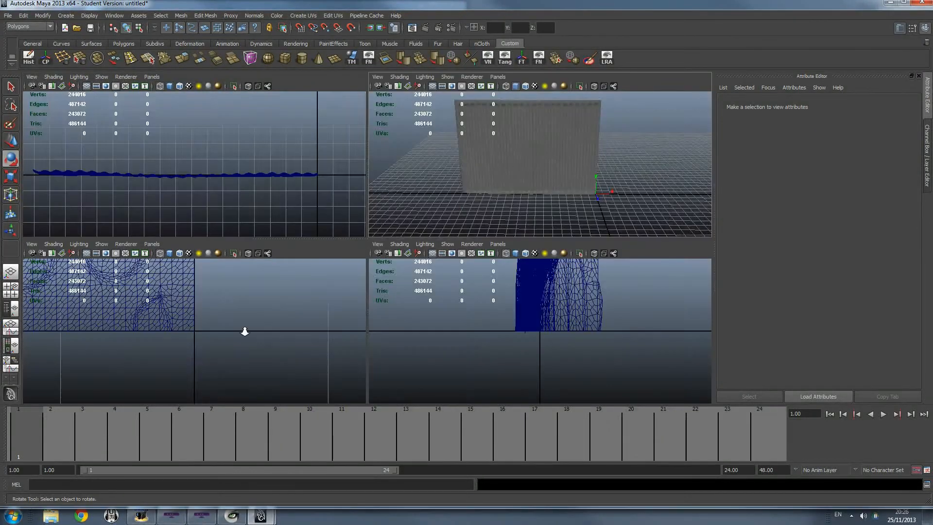
{"action": "key", "text": "space"}
{"action": "key", "text": "a"}
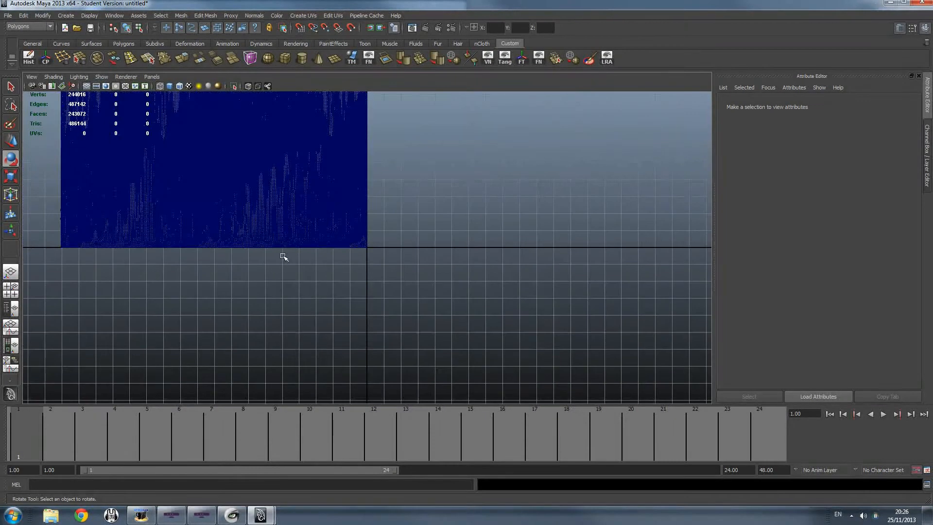
{"action": "left_click", "coordinate": [334, 62]}
{"action": "middle_click_drag", "start_coordinate": [391, 180], "coordinate": [359, 184], "text": "alt"}
{"action": "scroll", "coordinate": [415, 238], "scroll_direction": "down", "scroll_amount": 2}
{"action": "key", "text": "v"}
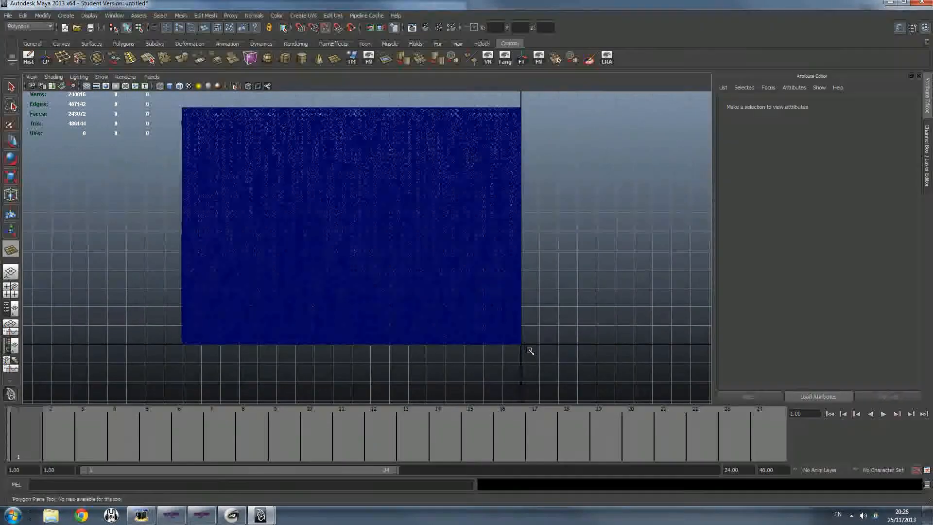
{"action": "left_click_drag", "start_coordinate": [264, 181], "coordinate": [181, 105]}
{"action": "left_click", "coordinate": [582, 282]}
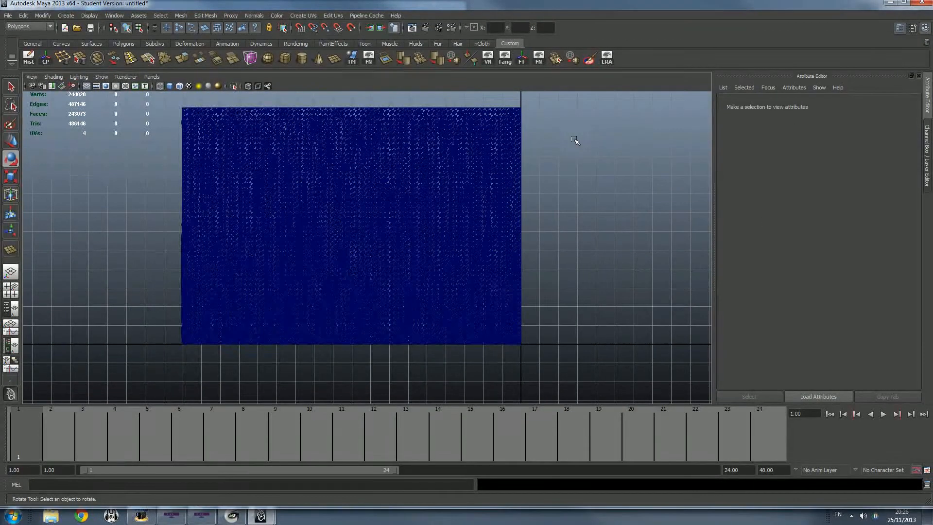
- Move the new plane along Z so it stands clear in front of the radiator mesh
{"action": "key", "text": "space"}
{"action": "key", "text": "space"}
{"action": "left_click_drag", "start_coordinate": [561, 218], "coordinate": [496, 232], "text": "alt"}
{"action": "left_click_drag", "start_coordinate": [467, 199], "coordinate": [399, 212], "text": "alt"}
{"action": "left_click", "coordinate": [343, 234]}
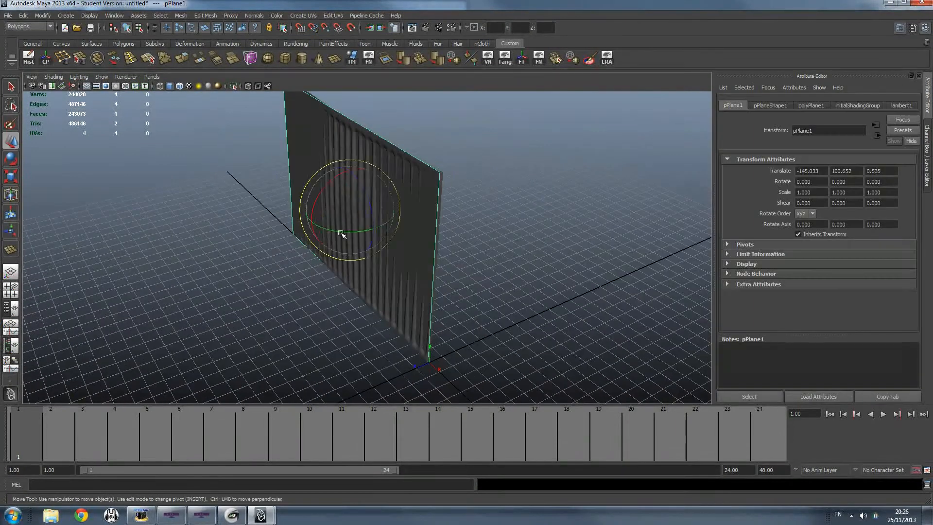
{"action": "key", "text": "w"}
{"action": "left_click_drag", "start_coordinate": [328, 217], "coordinate": [267, 244]}
{"action": "left_click", "coordinate": [551, 222]}
{"action": "left_click_drag", "start_coordinate": [551, 223], "coordinate": [487, 240], "text": "alt"}
- Display the normals of the radiator mesh to check which way they point relative to the plane
{"action": "left_click", "coordinate": [364, 192]}
{"action": "left_click_drag", "start_coordinate": [394, 193], "coordinate": [442, 181], "text": "alt"}
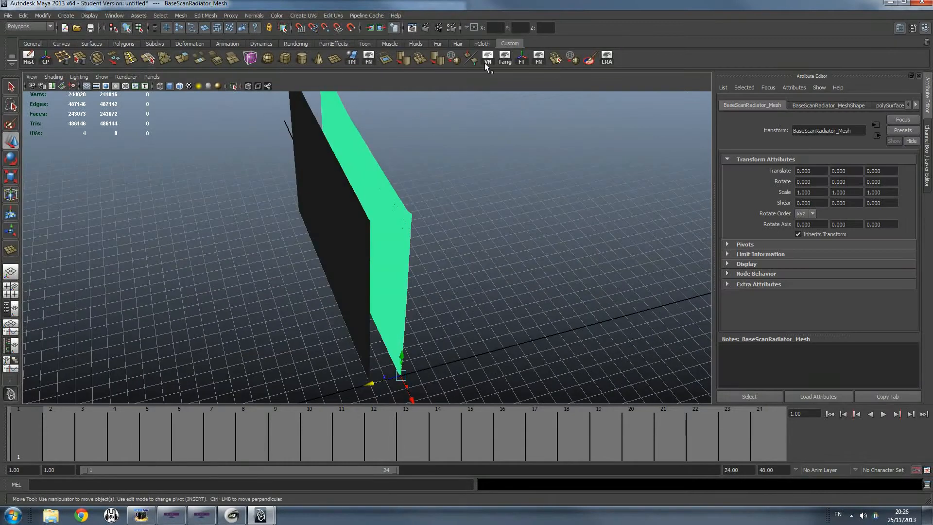
{"action": "left_click", "coordinate": [500, 63]}
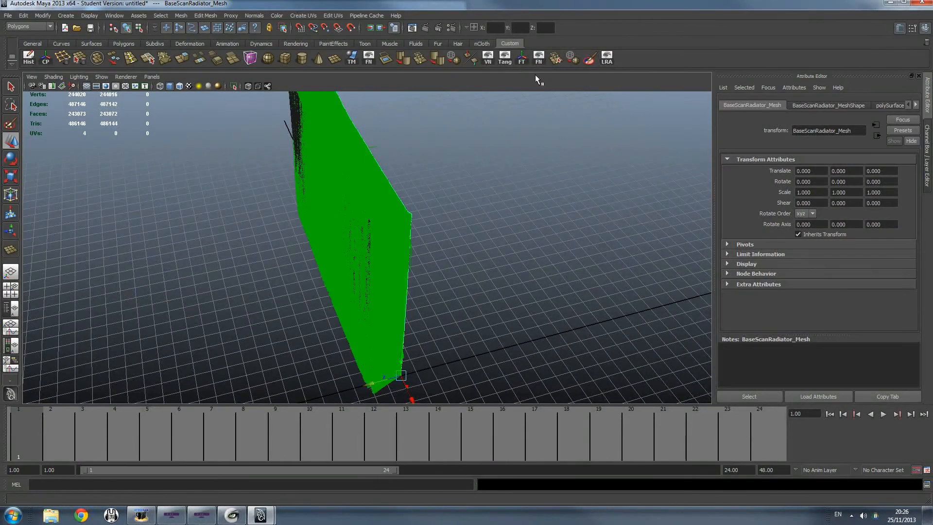
{"action": "left_click_drag", "start_coordinate": [505, 161], "coordinate": [519, 102], "text": "alt"}
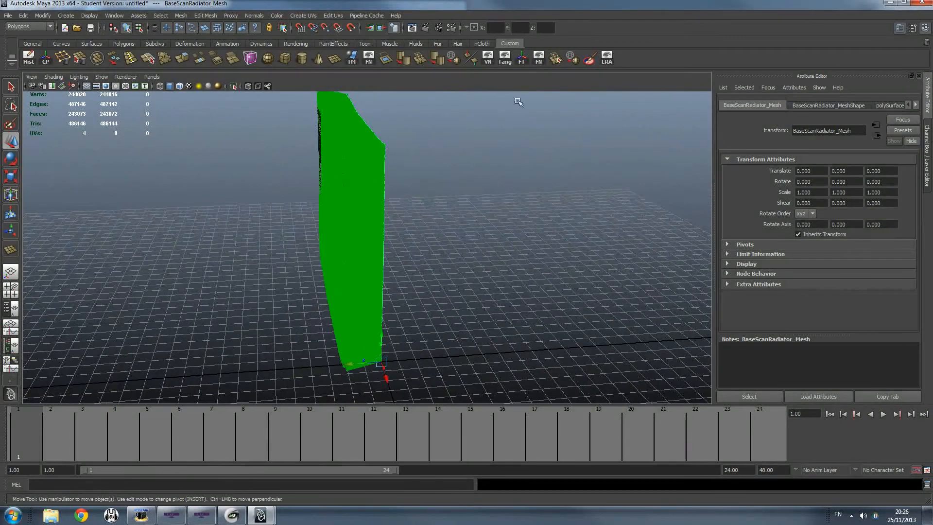
- Hide the radiator mesh's normals again and deselect the mesh
{"action": "left_click", "coordinate": [538, 64]}
{"action": "left_click_drag", "start_coordinate": [513, 153], "coordinate": [351, 242], "text": "alt"}
{"action": "left_click", "coordinate": [500, 245]}
- Open the polygon plane's UVs in the UV Texture Editor and bring the full 0-1 UV space into view
{"action": "left_click", "coordinate": [389, 238]}
{"action": "left_click", "coordinate": [325, 15]}
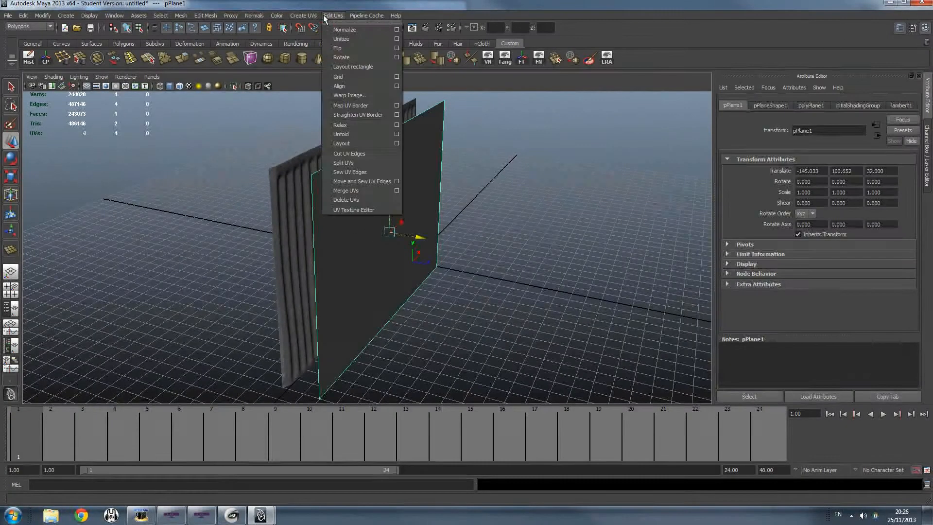
{"action": "left_click", "coordinate": [370, 209]}
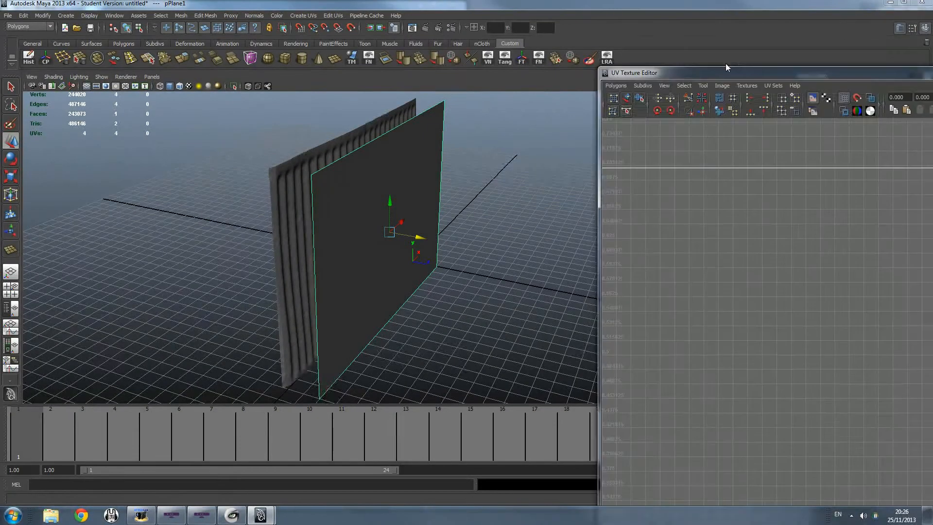
{"action": "left_click_drag", "start_coordinate": [725, 69], "coordinate": [272, 57]}
{"action": "scroll", "coordinate": [404, 251], "scroll_direction": "down", "scroll_amount": 8}
{"action": "middle_click_drag", "start_coordinate": [495, 308], "coordinate": [476, 295], "text": "alt"}
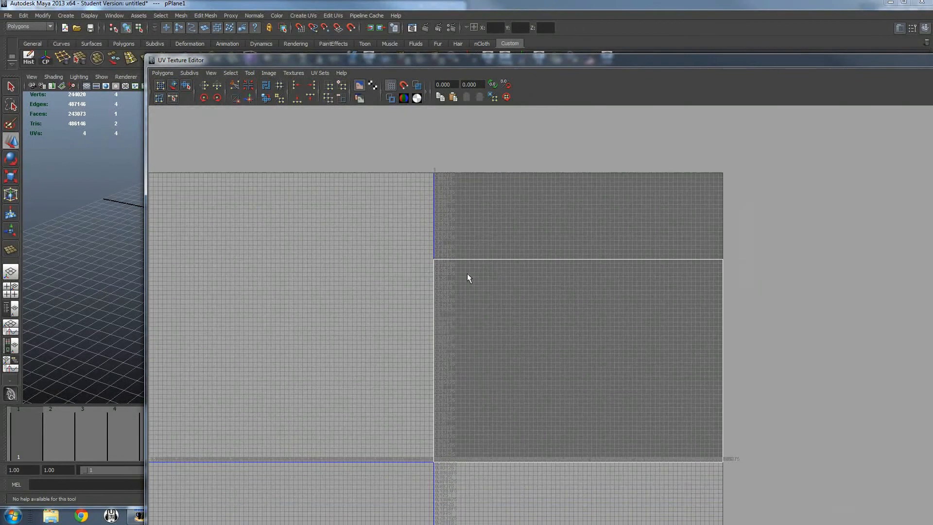
- Move the plane's two top UVs straight up to the upper edge of the 0-1 UV space
{"action": "right_click_drag", "start_coordinate": [468, 278], "coordinate": [506, 274]}
{"action": "left_click_drag", "start_coordinate": [355, 224], "coordinate": [788, 305]}
{"action": "key", "text": "w"}
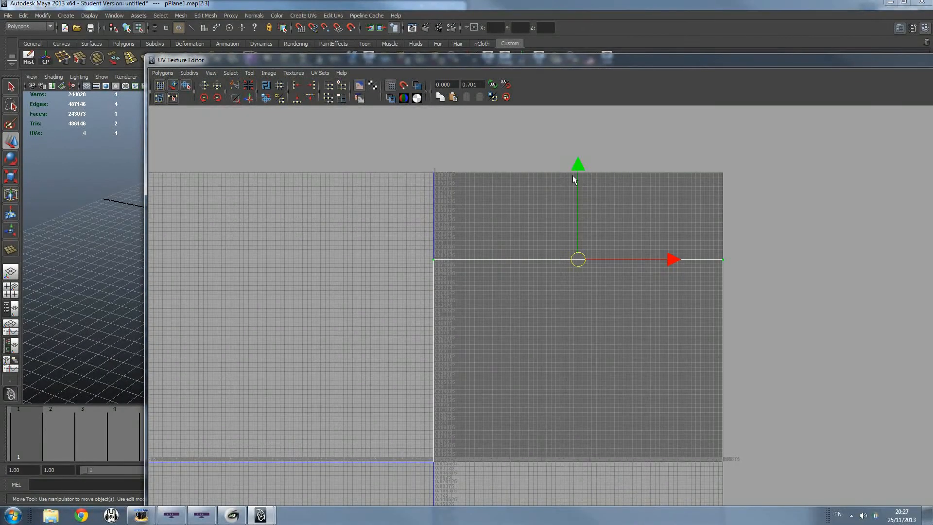
{"action": "left_click_drag", "start_coordinate": [575, 171], "coordinate": [576, 86]}
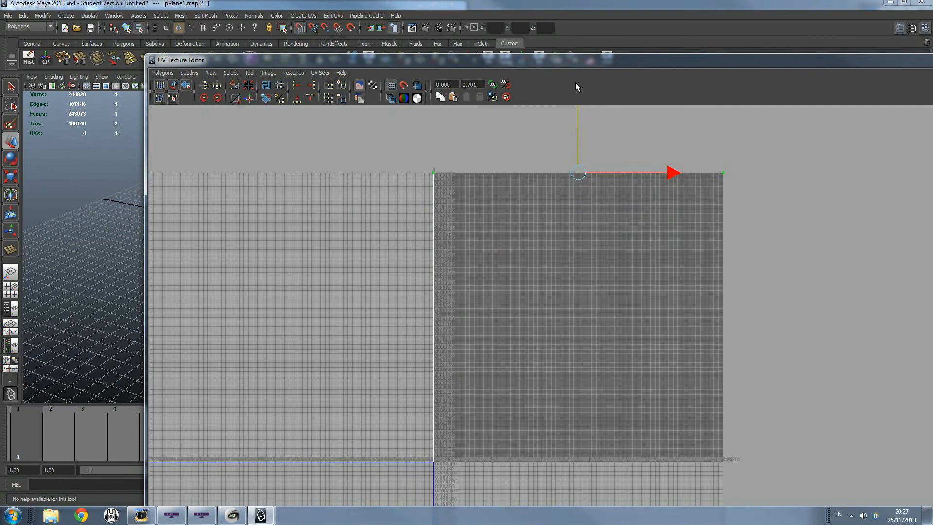
- Align the plane's two bottom UVs with the lower edge of the 0-1 UV space and close the UV Texture Editor
{"action": "left_click", "coordinate": [692, 370]}
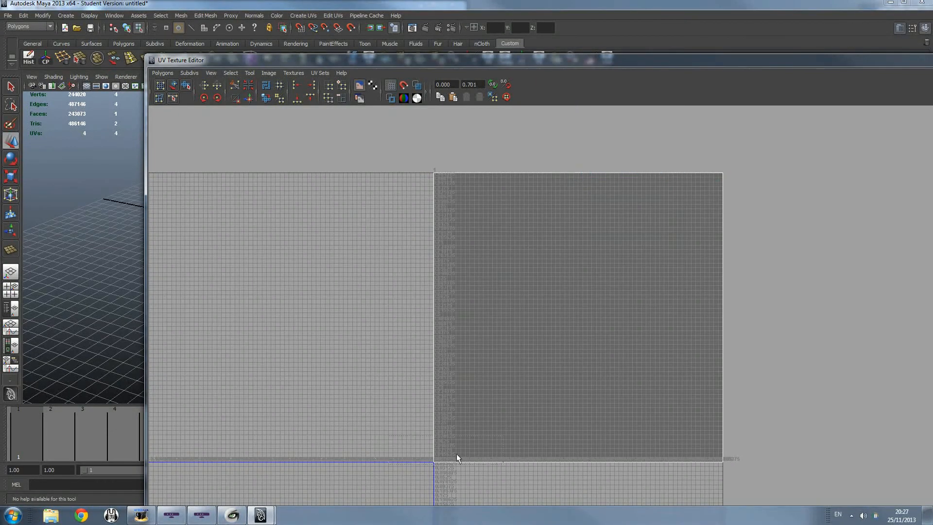
{"action": "left_click_drag", "start_coordinate": [457, 458], "coordinate": [748, 479]}
{"action": "left_click_drag", "start_coordinate": [578, 365], "coordinate": [578, 362]}
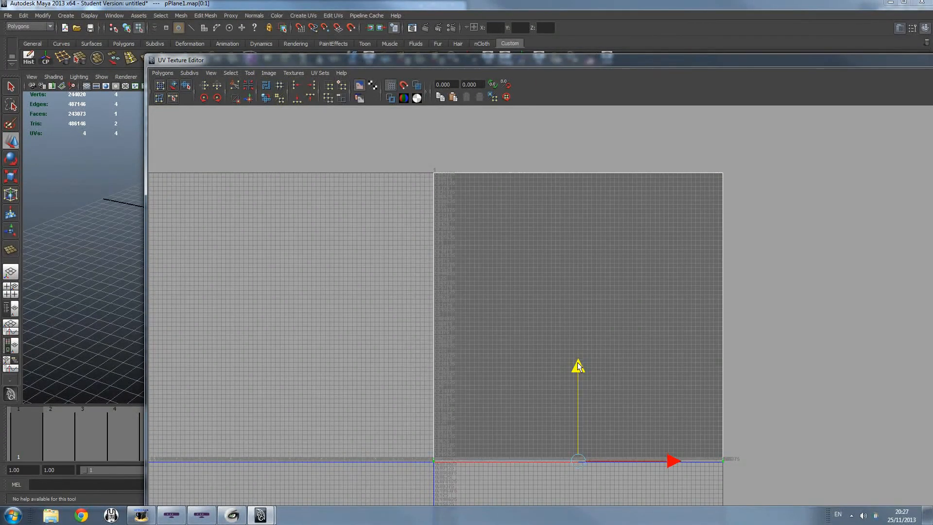
{"action": "left_click", "coordinate": [608, 186]}
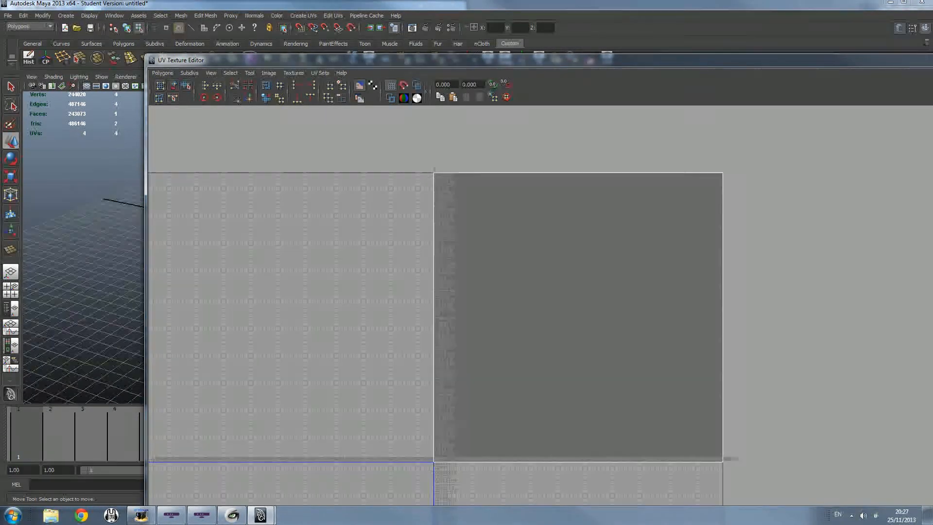
{"action": "key", "text": "alt+F4"}
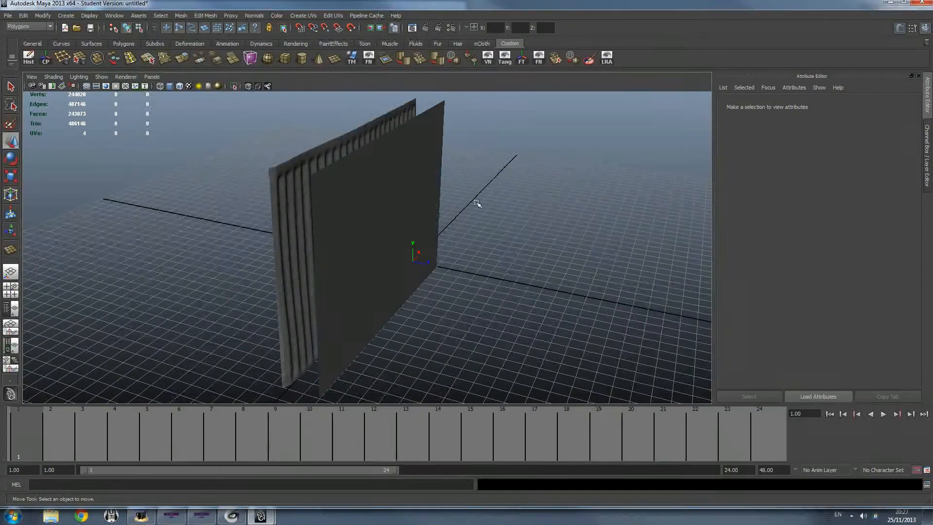
- Snap the plane's pivot to its bottom corner nearest the world origin
{"action": "left_click", "coordinate": [416, 208]}
{"action": "left_click_drag", "start_coordinate": [417, 208], "coordinate": [366, 235], "text": "alt"}
{"action": "key", "text": "Insert"}
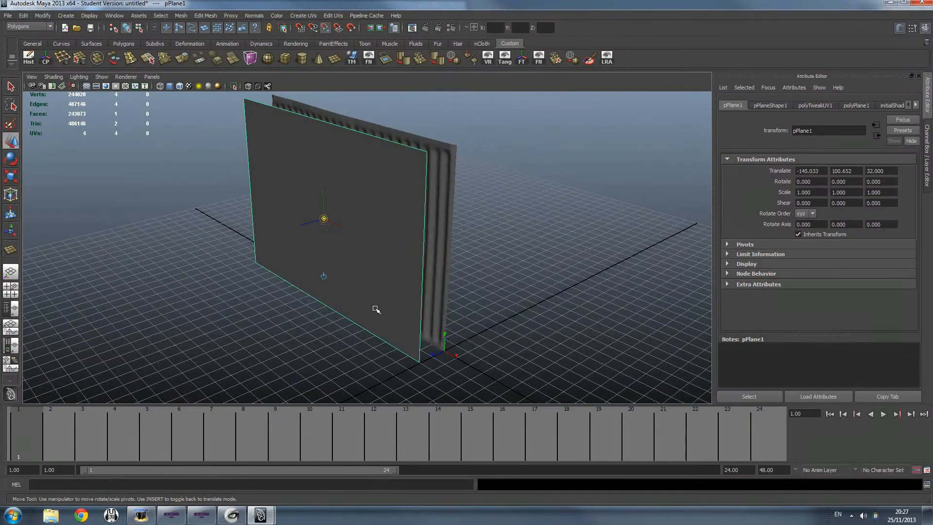
{"action": "key", "text": "ctrl+z"}
{"action": "left_click_drag", "start_coordinate": [325, 219], "coordinate": [417, 375]}
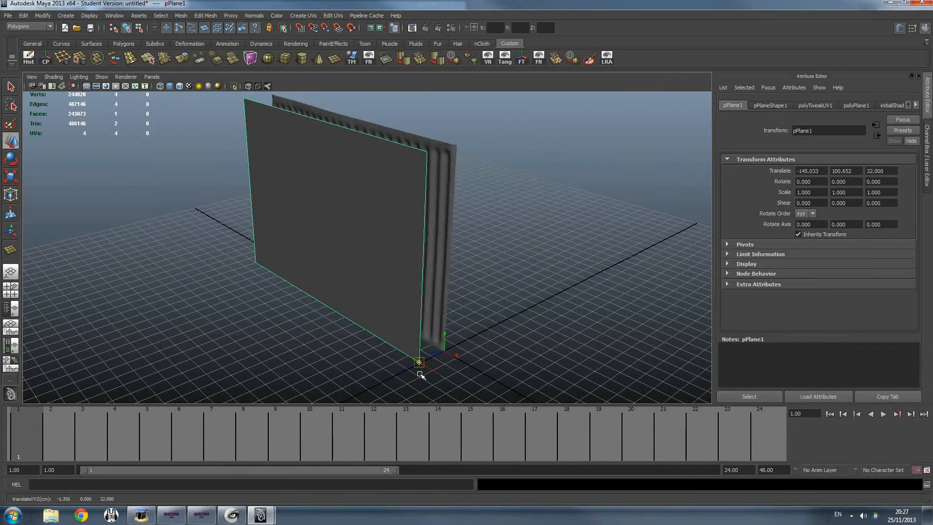
{"action": "left_click", "coordinate": [558, 333]}
{"action": "right_click_drag", "start_coordinate": [558, 334], "coordinate": [549, 310], "text": "alt"}
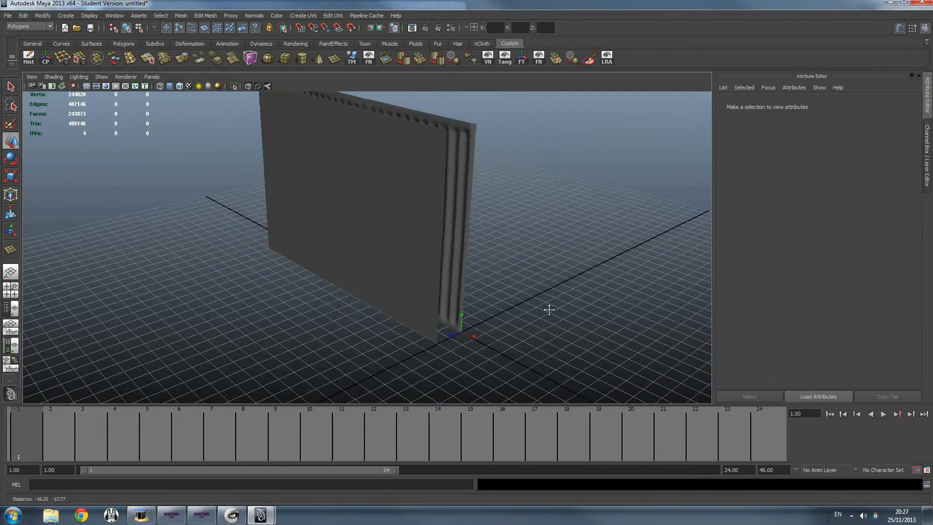
- Delete the plane's construction history and freeze its transformations
{"action": "left_click", "coordinate": [448, 290]}
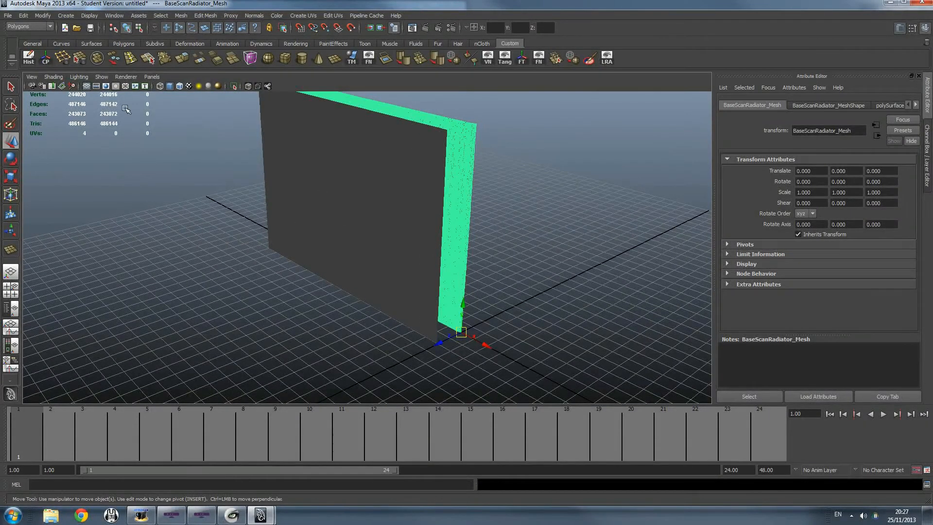
{"action": "left_click", "coordinate": [45, 56]}
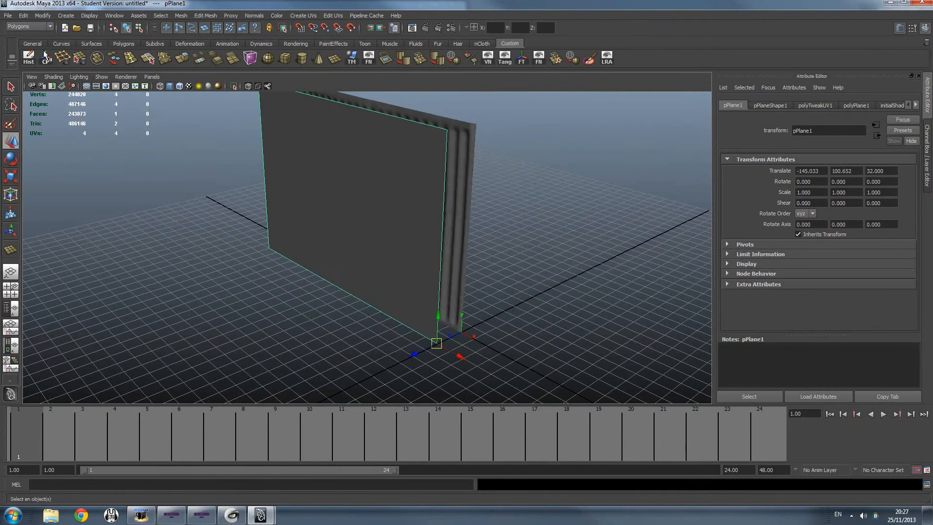
{"action": "left_click", "coordinate": [521, 58]}
{"action": "left_click", "coordinate": [602, 229]}
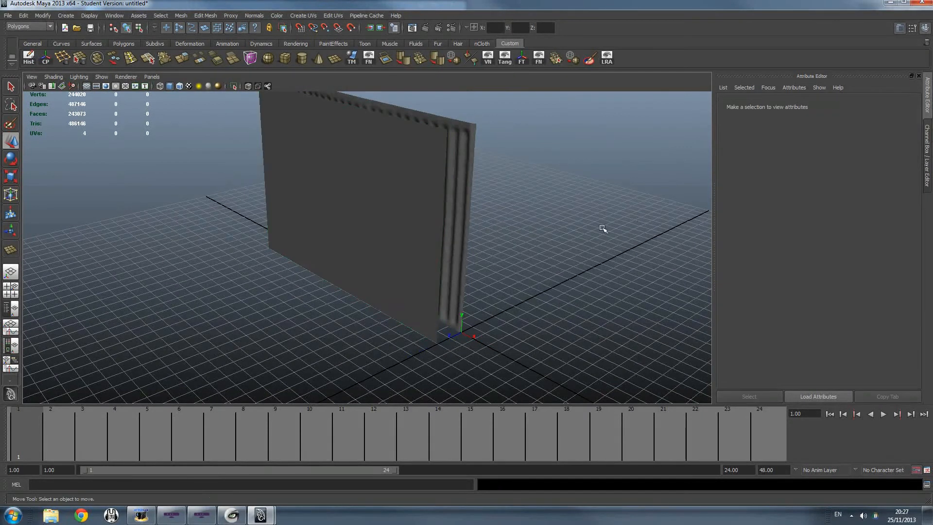
{"action": "left_click_drag", "start_coordinate": [388, 254], "coordinate": [387, 310], "text": "alt"}
- Export the selected plane as an FBX file named LowPoly into Year 2 > 3D Specialist Project > Experiments > Test One
{"action": "left_click", "coordinate": [373, 264]}
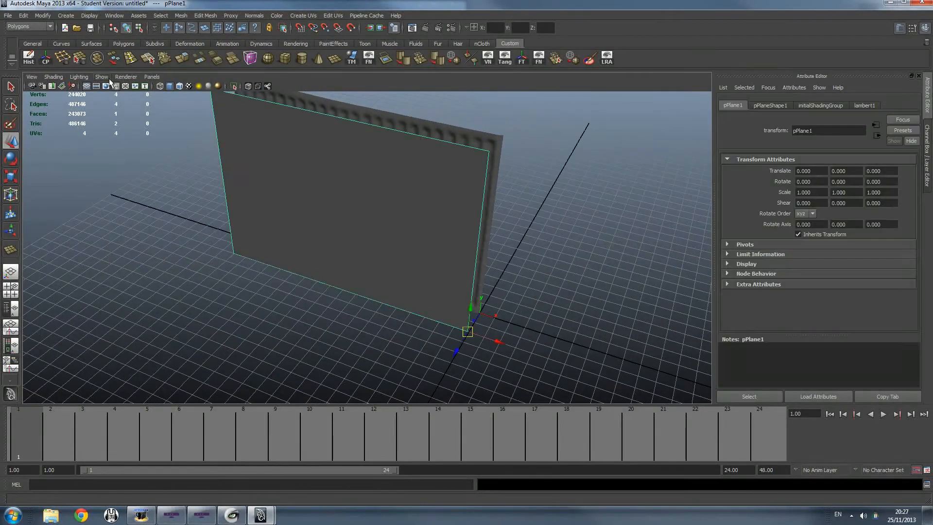
{"action": "left_click", "coordinate": [8, 15]}
{"action": "left_click", "coordinate": [45, 116]}
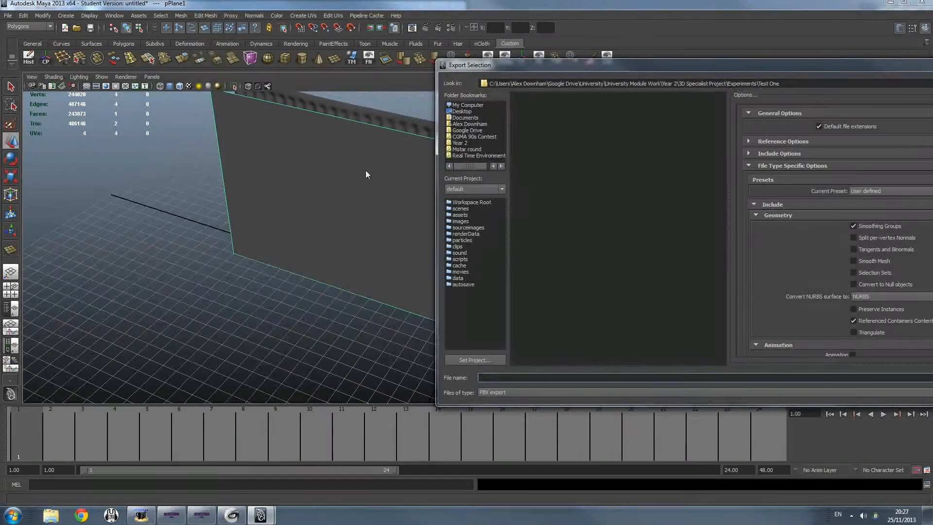
{"action": "left_click", "coordinate": [466, 143]}
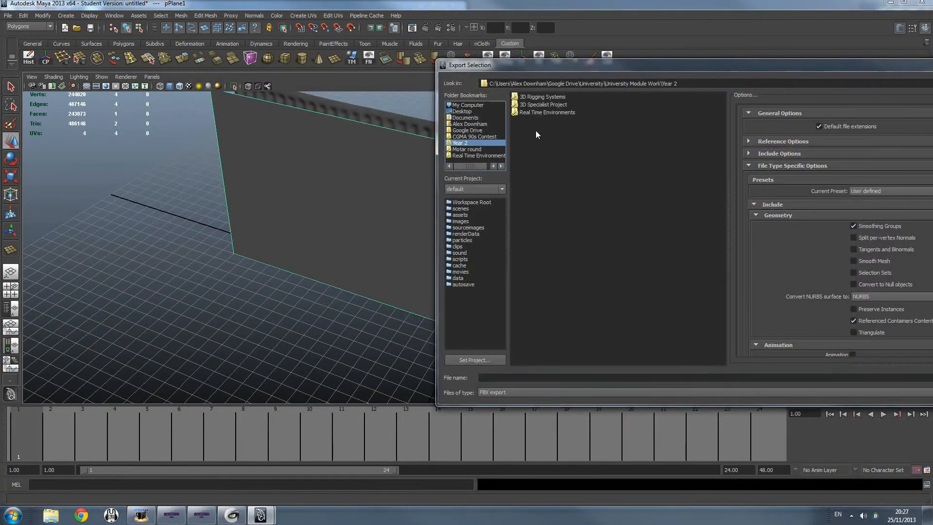
{"action": "double_click", "coordinate": [547, 104]}
{"action": "double_click", "coordinate": [530, 97]}
{"action": "double_click", "coordinate": [531, 96]}
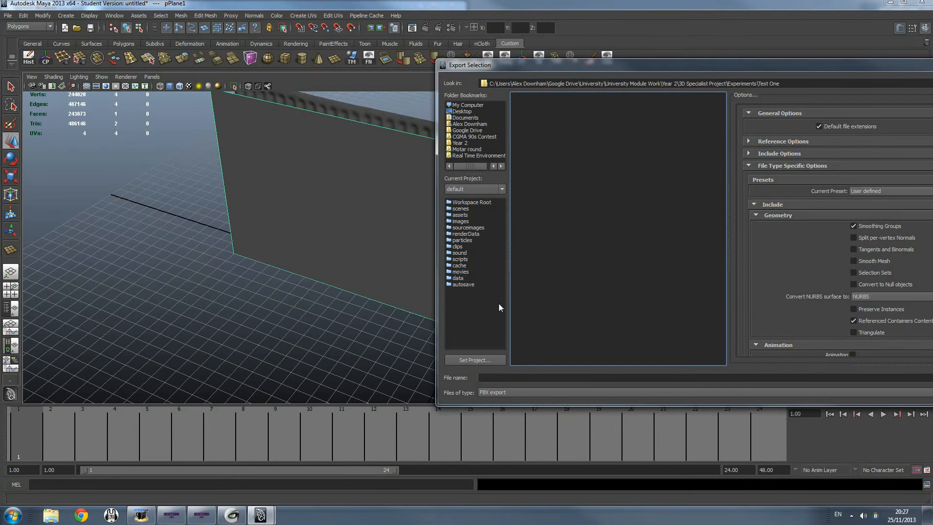
{"action": "left_click", "coordinate": [502, 378]}
{"action": "type", "text": "LowPoly"}
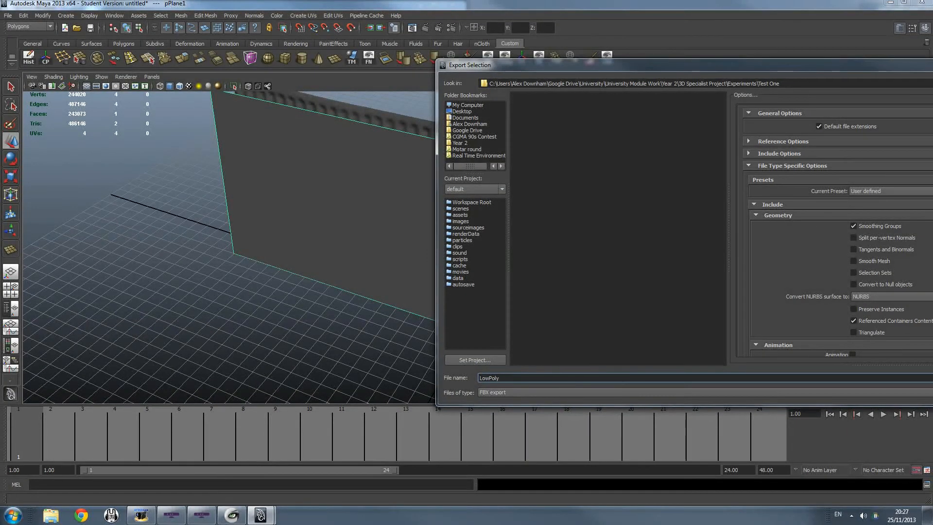
{"action": "key", "text": "Return"}
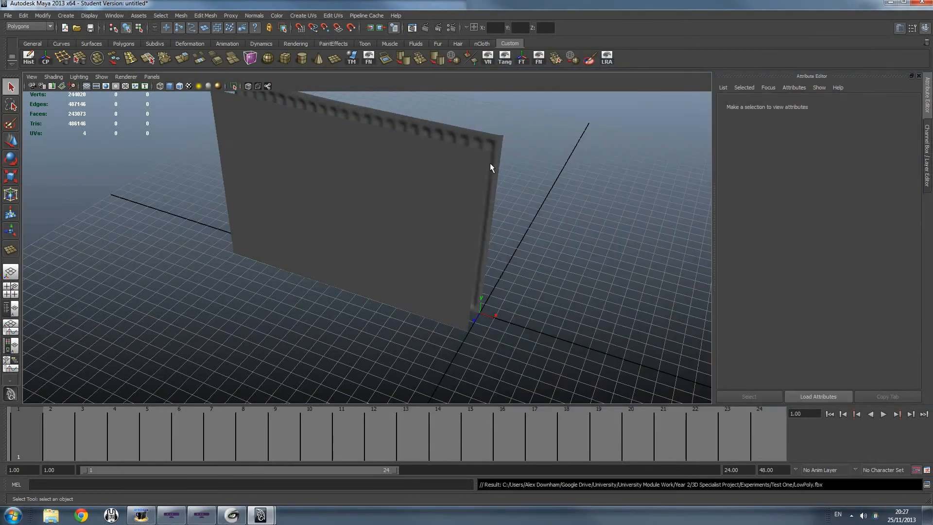
- Export the radiator mesh alone as an FBX file named HighPoly into the Test One folder
{"action": "left_click", "coordinate": [494, 152]}
{"action": "left_click", "coordinate": [8, 15]}
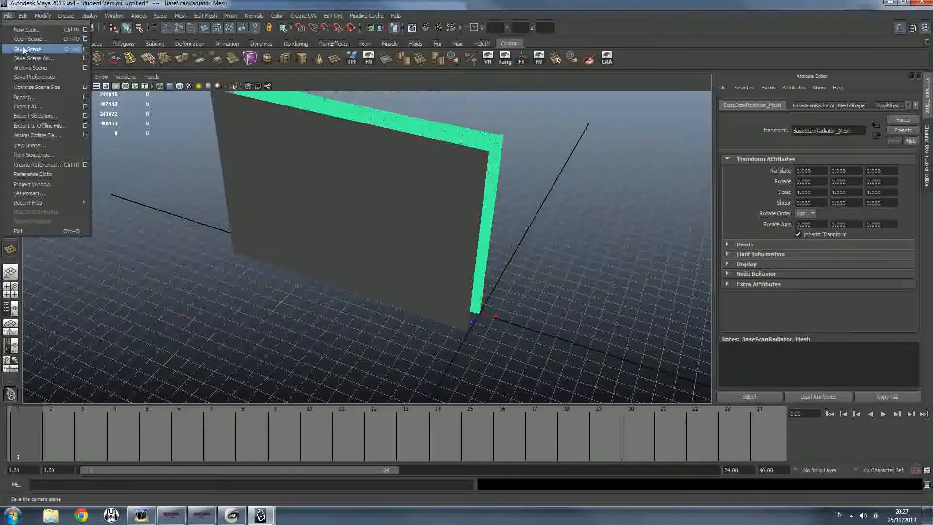
{"action": "left_click", "coordinate": [39, 116]}
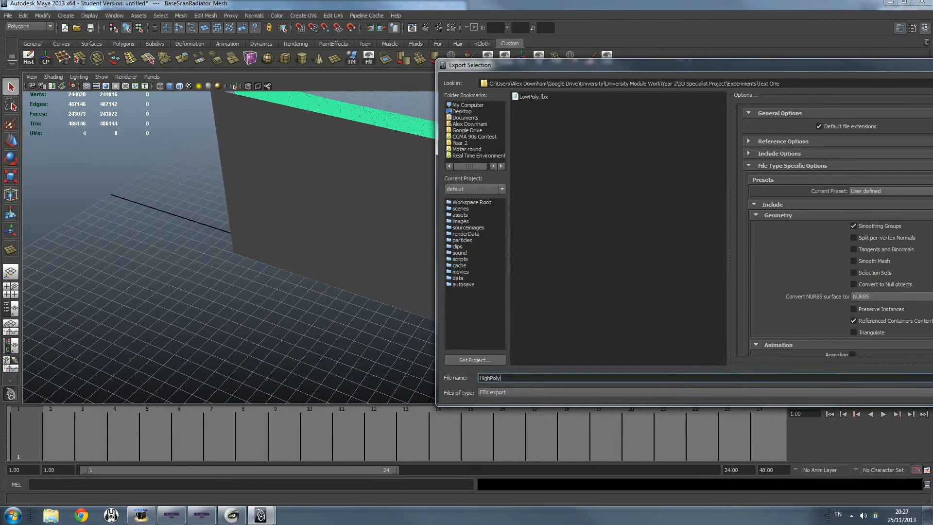
{"action": "key", "text": "Return"}
{"action": "left_click", "coordinate": [225, 383]}
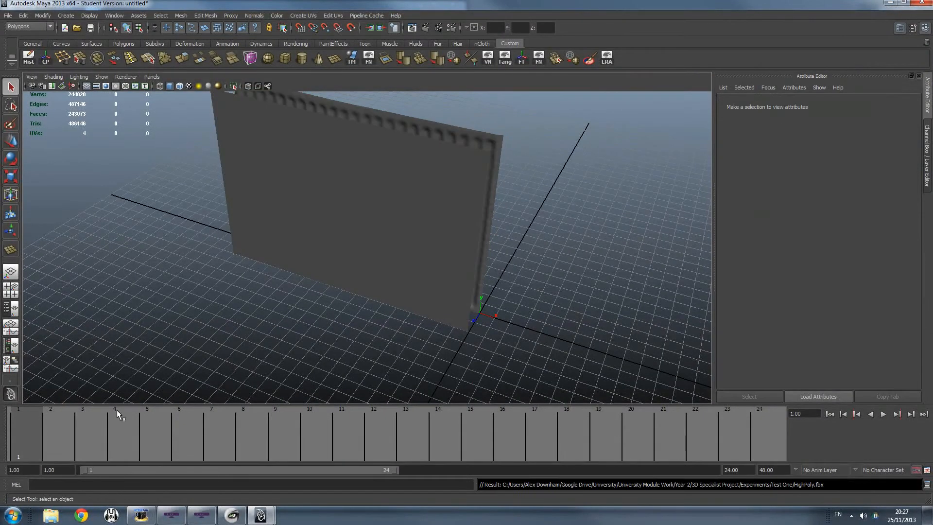
- Launch xNormal from the desktop, with the Output Window minimized and Kinect Fusion Explorer closed
{"action": "left_click", "coordinate": [4, 521]}
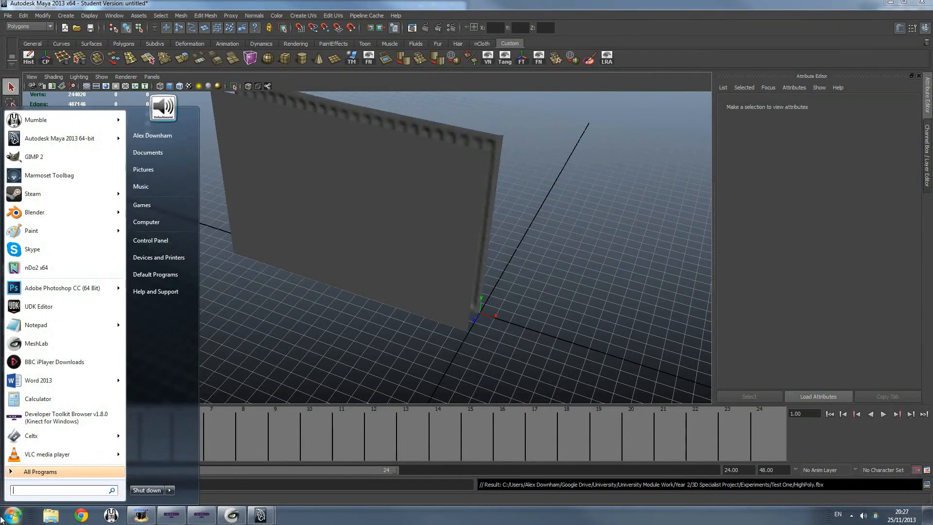
{"action": "left_click", "coordinate": [3, 519]}
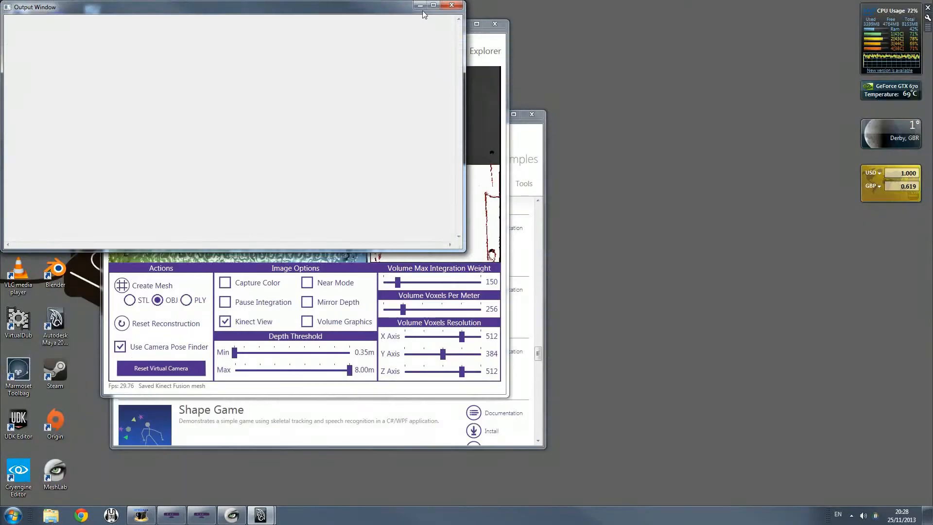
{"action": "left_click", "coordinate": [420, 6]}
{"action": "double_click", "coordinate": [55, 22]}
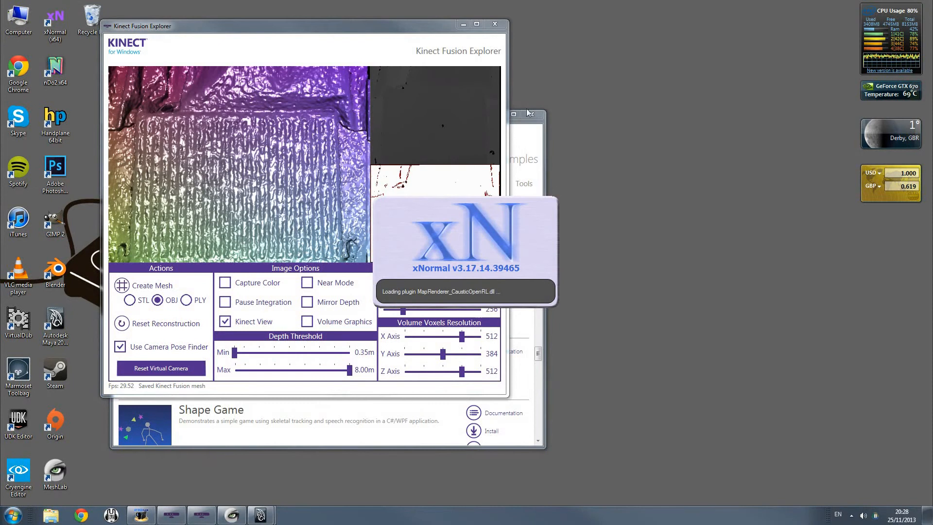
{"action": "left_click", "coordinate": [495, 24]}
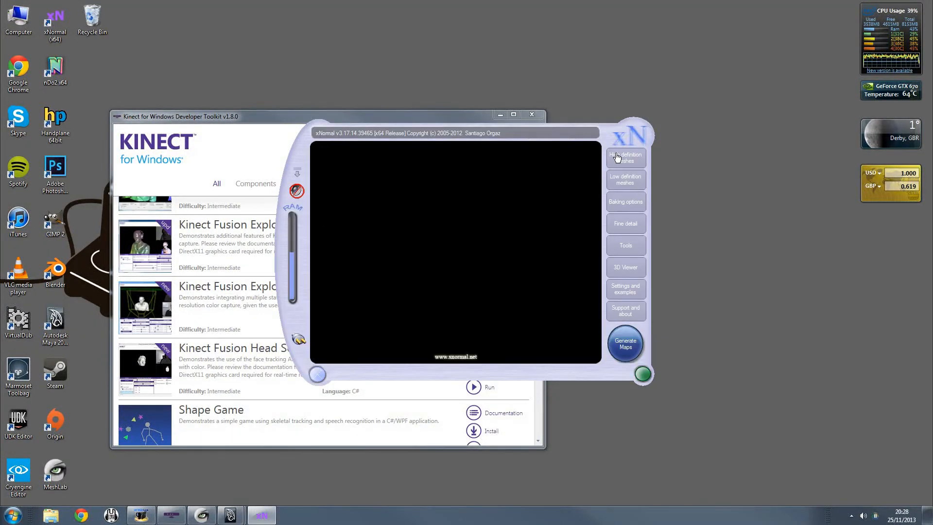
- Clear all meshes from both the high definition and low definition mesh lists
{"action": "right_click", "coordinate": [486, 215]}
{"action": "left_click", "coordinate": [501, 335]}
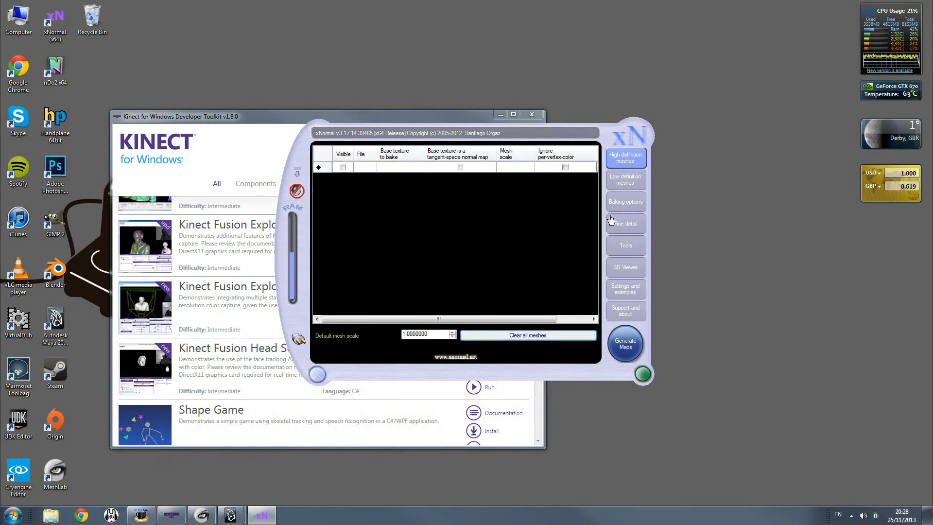
{"action": "left_click", "coordinate": [633, 177]}
{"action": "left_click", "coordinate": [538, 342]}
- Add the HighPoly file from the Experiments > Test One folder to the high definition meshes
{"action": "left_click", "coordinate": [622, 159]}
{"action": "right_click", "coordinate": [484, 212]}
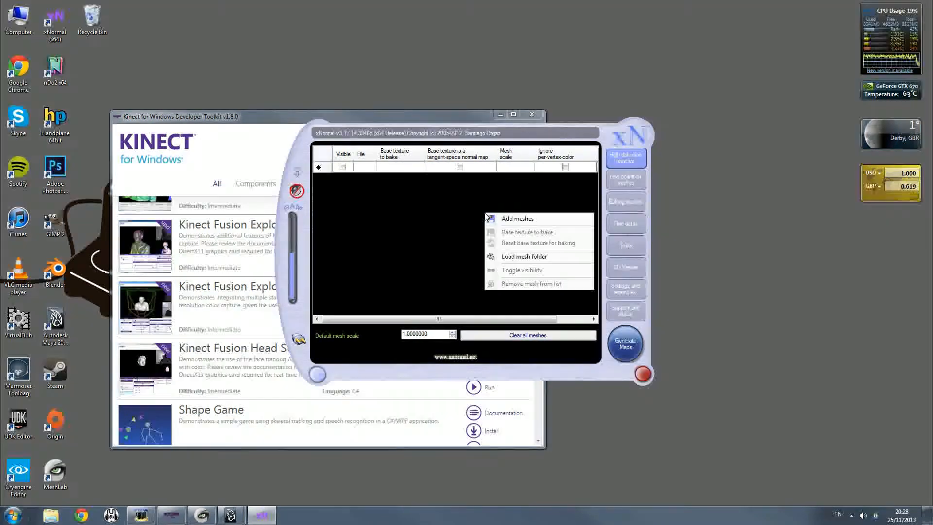
{"action": "left_click", "coordinate": [496, 218]}
{"action": "left_click", "coordinate": [319, 215]}
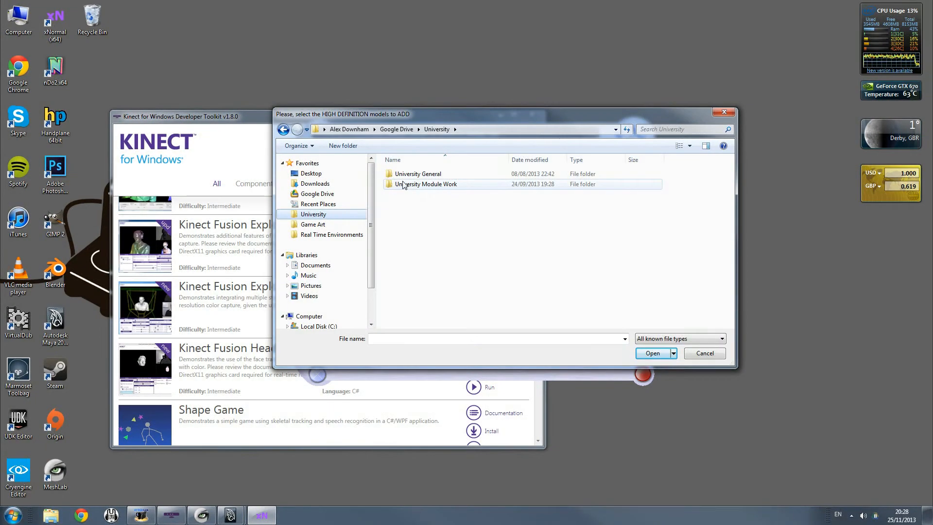
{"action": "double_click", "coordinate": [403, 184]}
{"action": "double_click", "coordinate": [404, 184]}
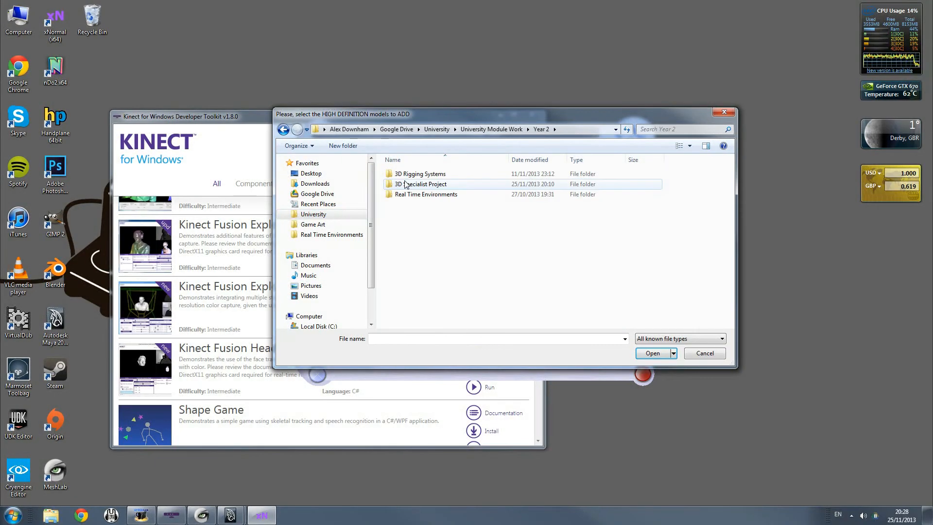
{"action": "double_click", "coordinate": [409, 185]}
{"action": "double_click", "coordinate": [408, 173]}
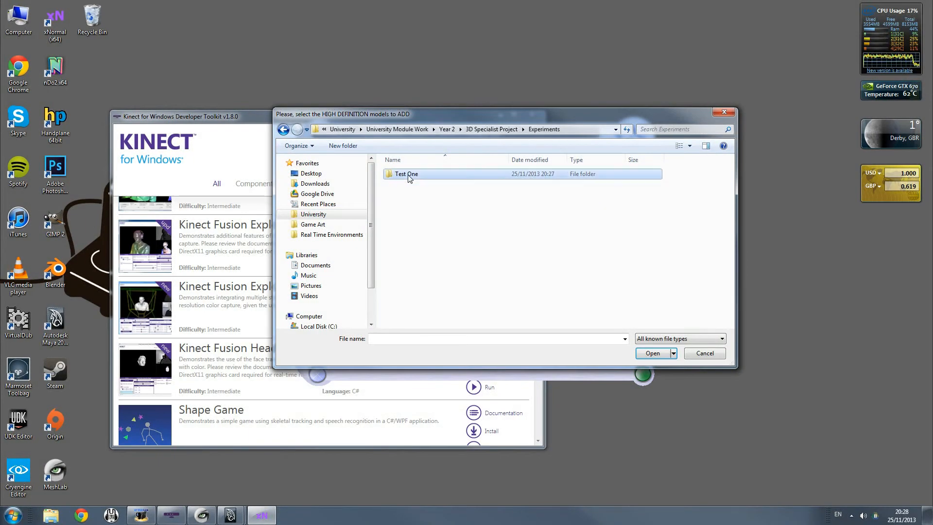
{"action": "double_click", "coordinate": [408, 173]}
{"action": "left_click", "coordinate": [474, 202]}
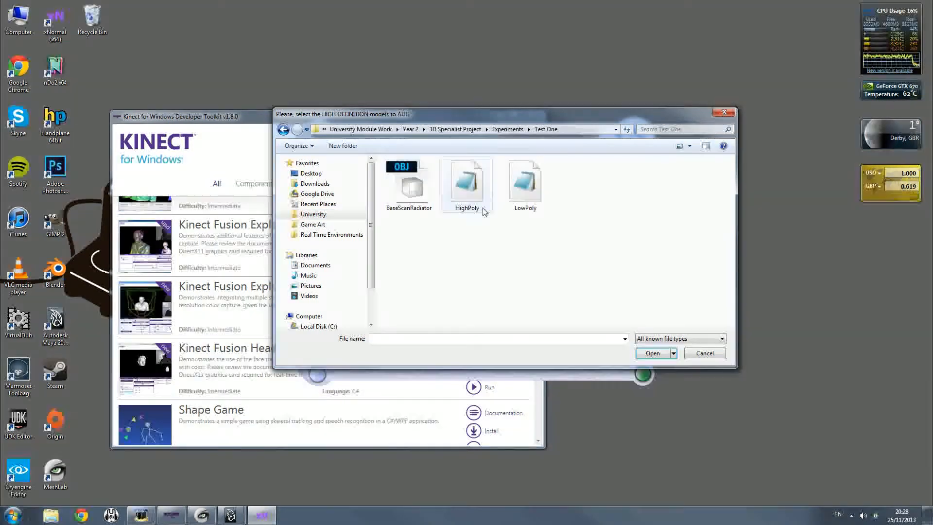
{"action": "left_click", "coordinate": [654, 353]}
- Add the LowPoly file from the Test One folder to the low definition meshes
{"action": "left_click", "coordinate": [625, 179]}
{"action": "right_click", "coordinate": [512, 207]}
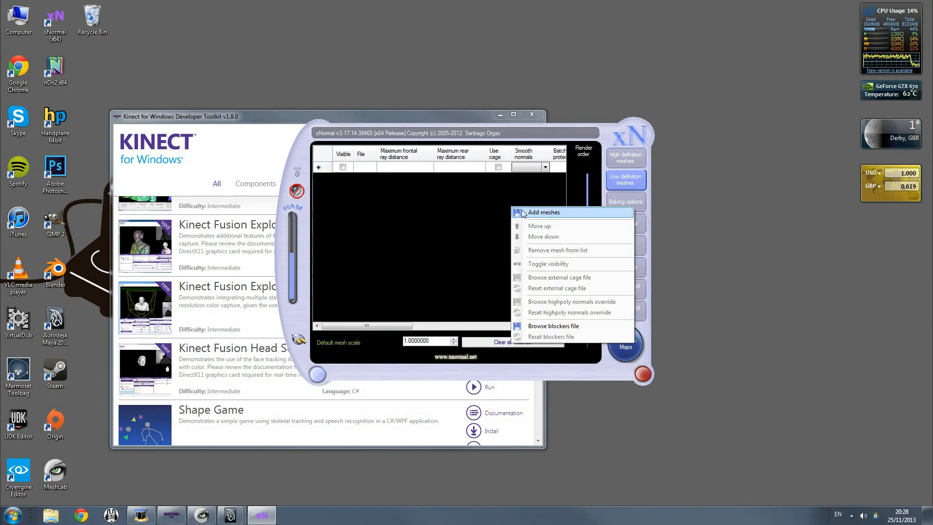
{"action": "left_click", "coordinate": [523, 210]}
{"action": "left_click", "coordinate": [519, 196]}
{"action": "double_click", "coordinate": [519, 196]}
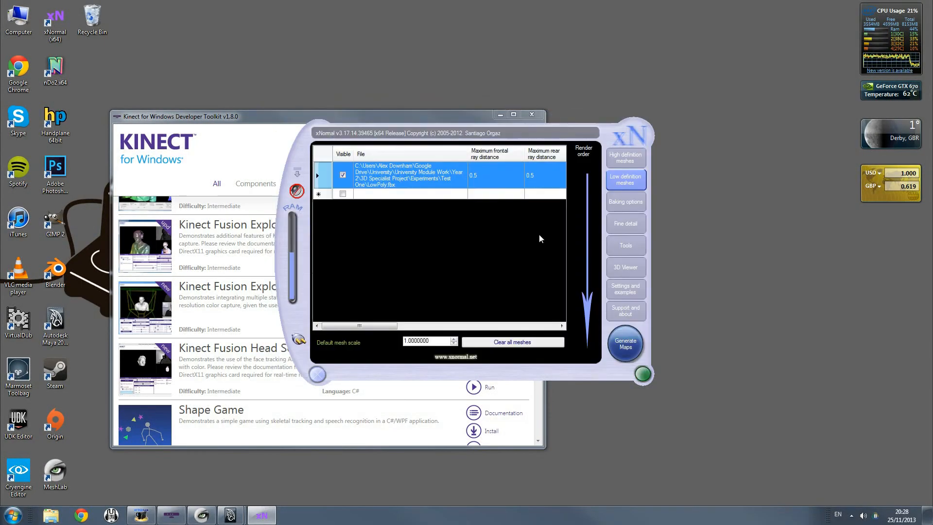
- Set the baking output file to a TGA named Radiator in the Year 2 > 3D Specialist Project > Experiments > Test One folder and generate the maps
{"action": "left_click", "coordinate": [620, 204]}
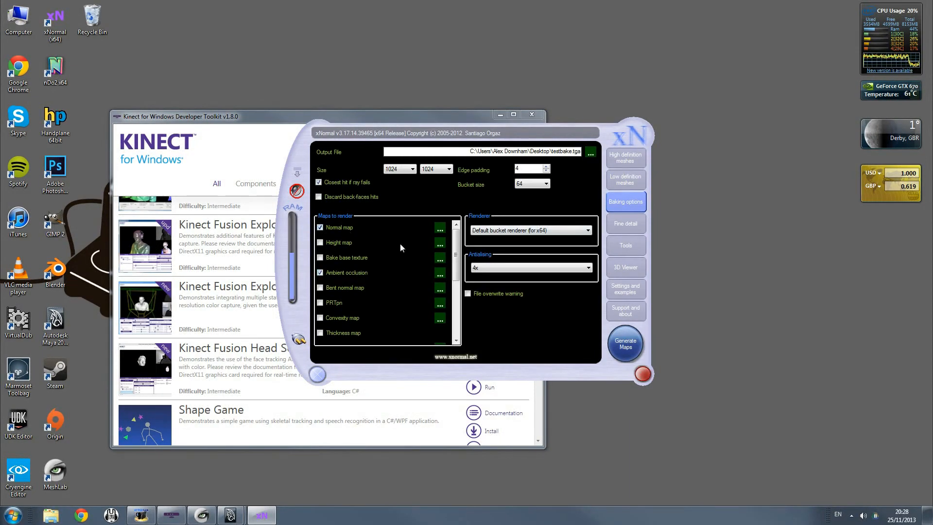
{"action": "left_click", "coordinate": [590, 153]}
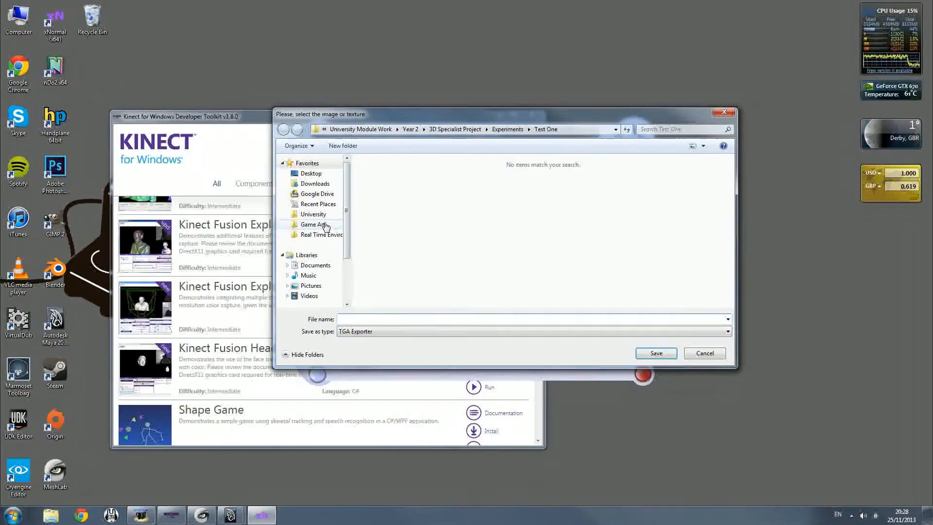
{"action": "left_click", "coordinate": [313, 214]}
{"action": "double_click", "coordinate": [405, 183]}
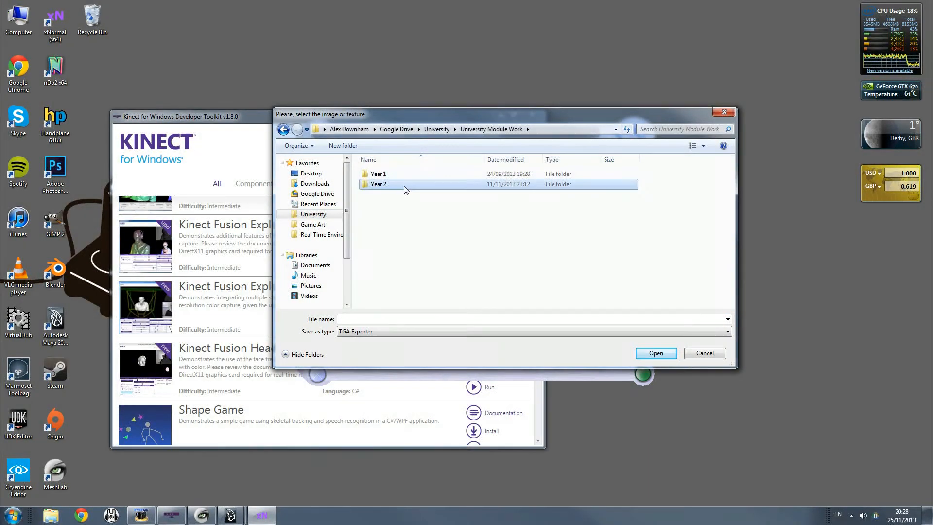
{"action": "double_click", "coordinate": [405, 185]}
{"action": "left_click", "coordinate": [405, 186]}
{"action": "double_click", "coordinate": [403, 187]}
{"action": "double_click", "coordinate": [401, 174]}
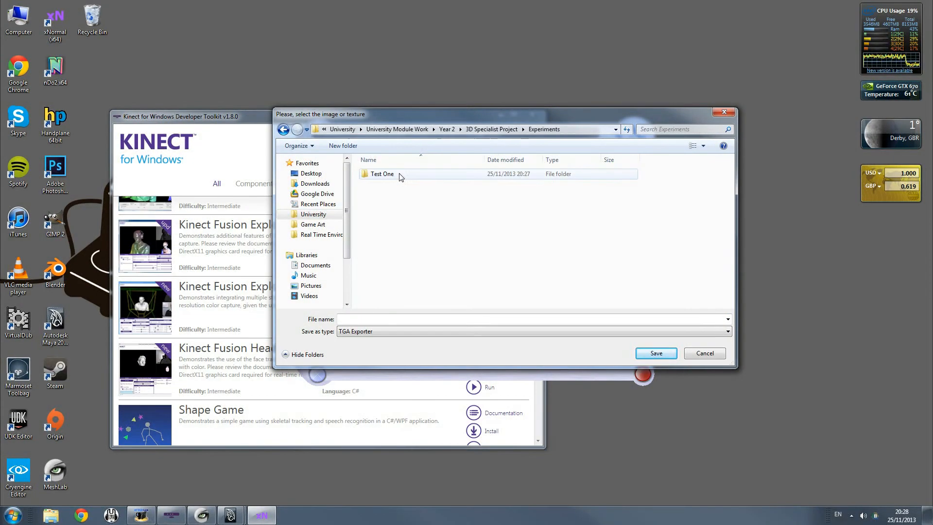
{"action": "double_click", "coordinate": [400, 175]}
{"action": "left_click", "coordinate": [401, 319]}
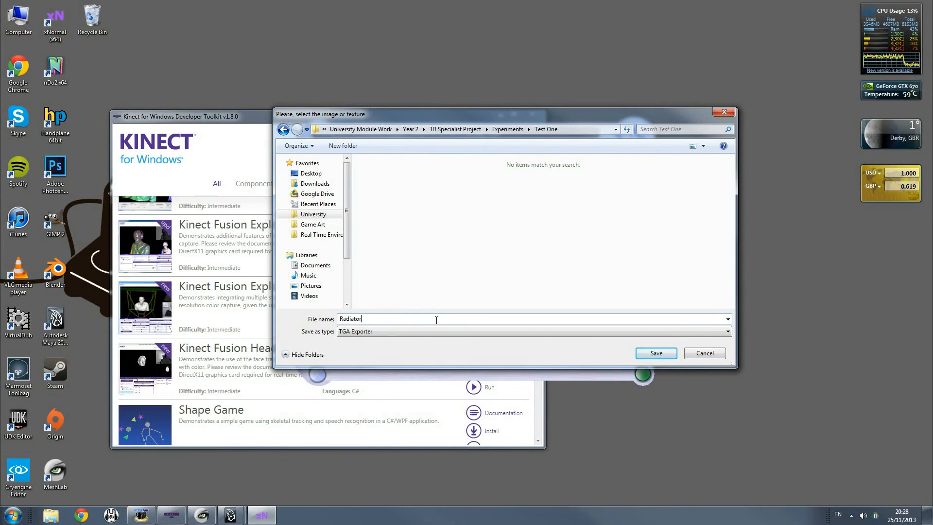
{"action": "left_click", "coordinate": [645, 351]}
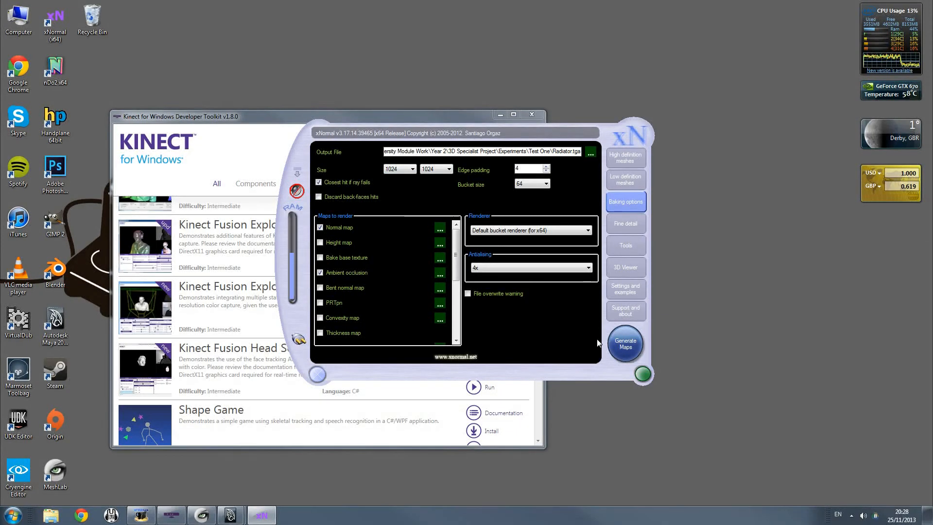
{"action": "left_click", "coordinate": [625, 343]}
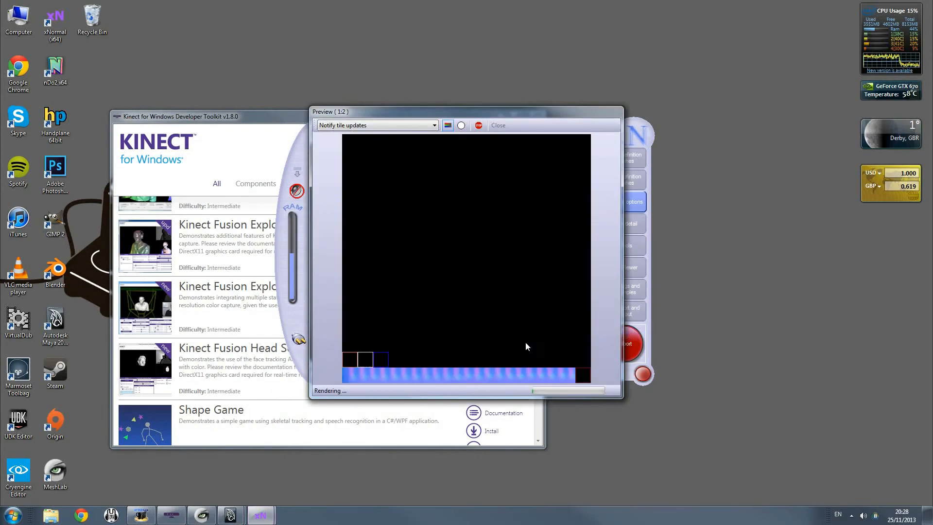